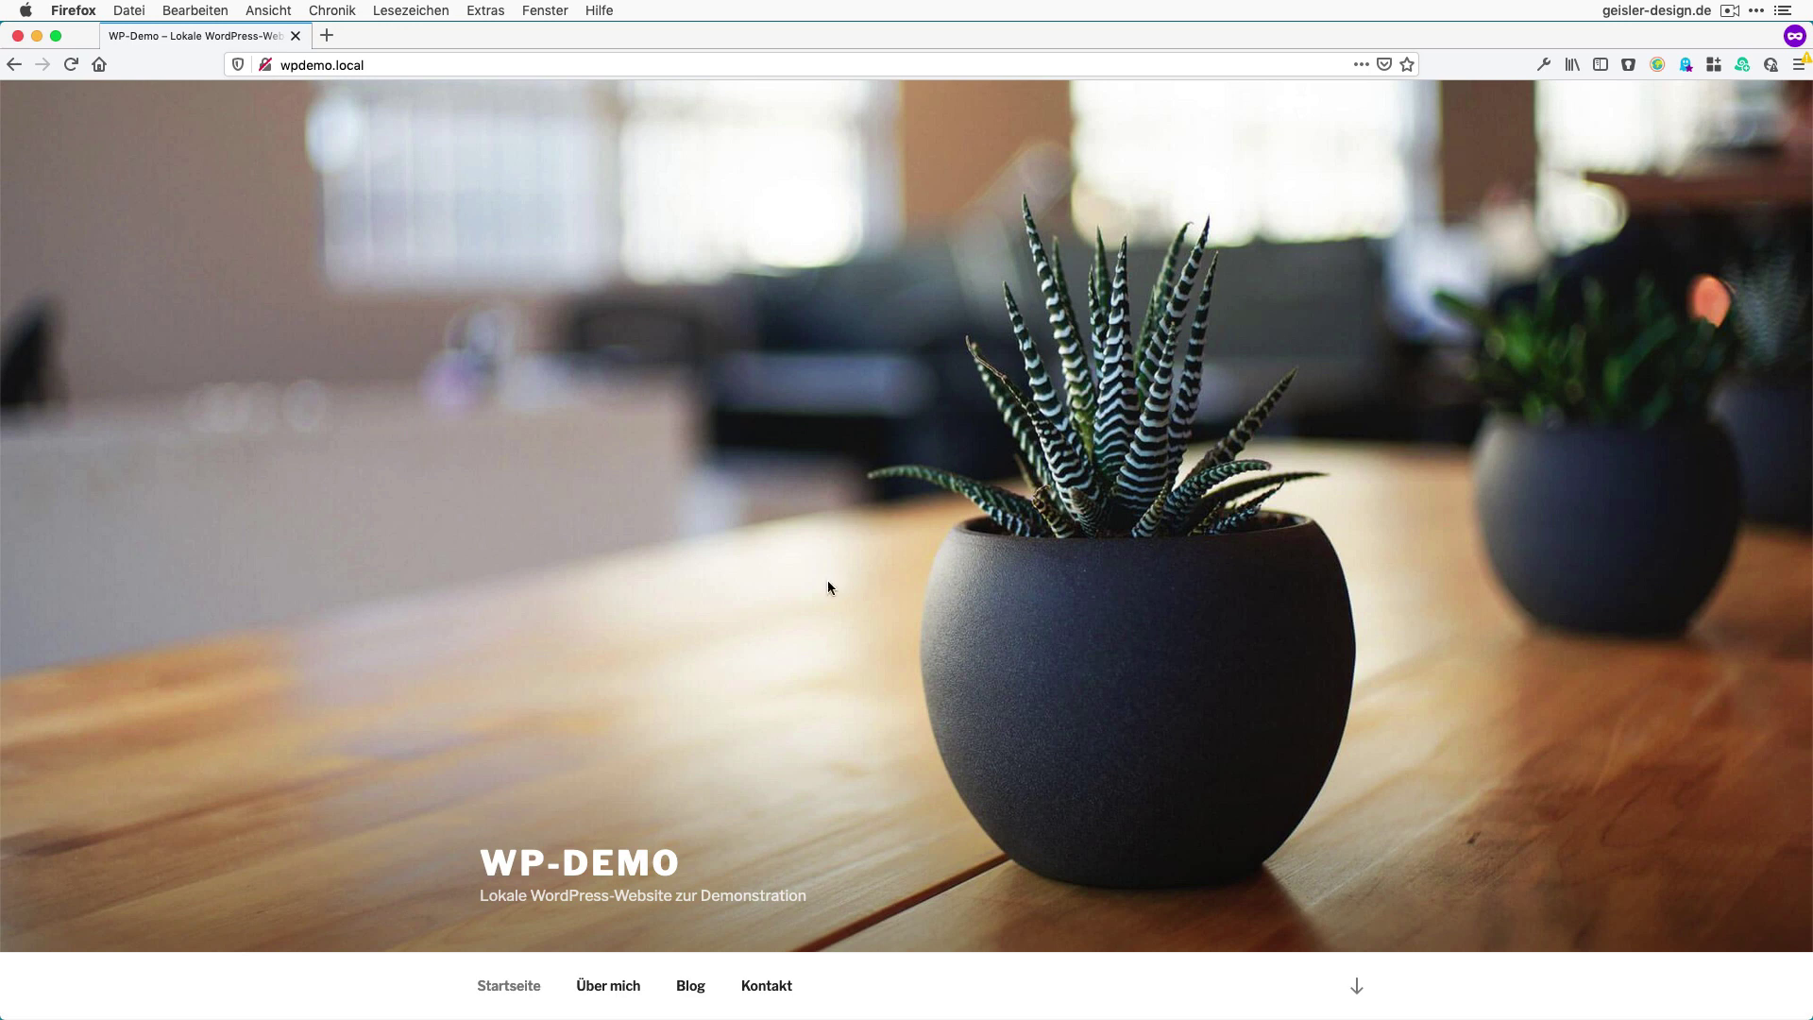
Step: Open the web developer tools for the wpdemo.local home page and show its cookies in the Web-Speicher view
{"action": "left_click", "coordinate": [474, 13]}
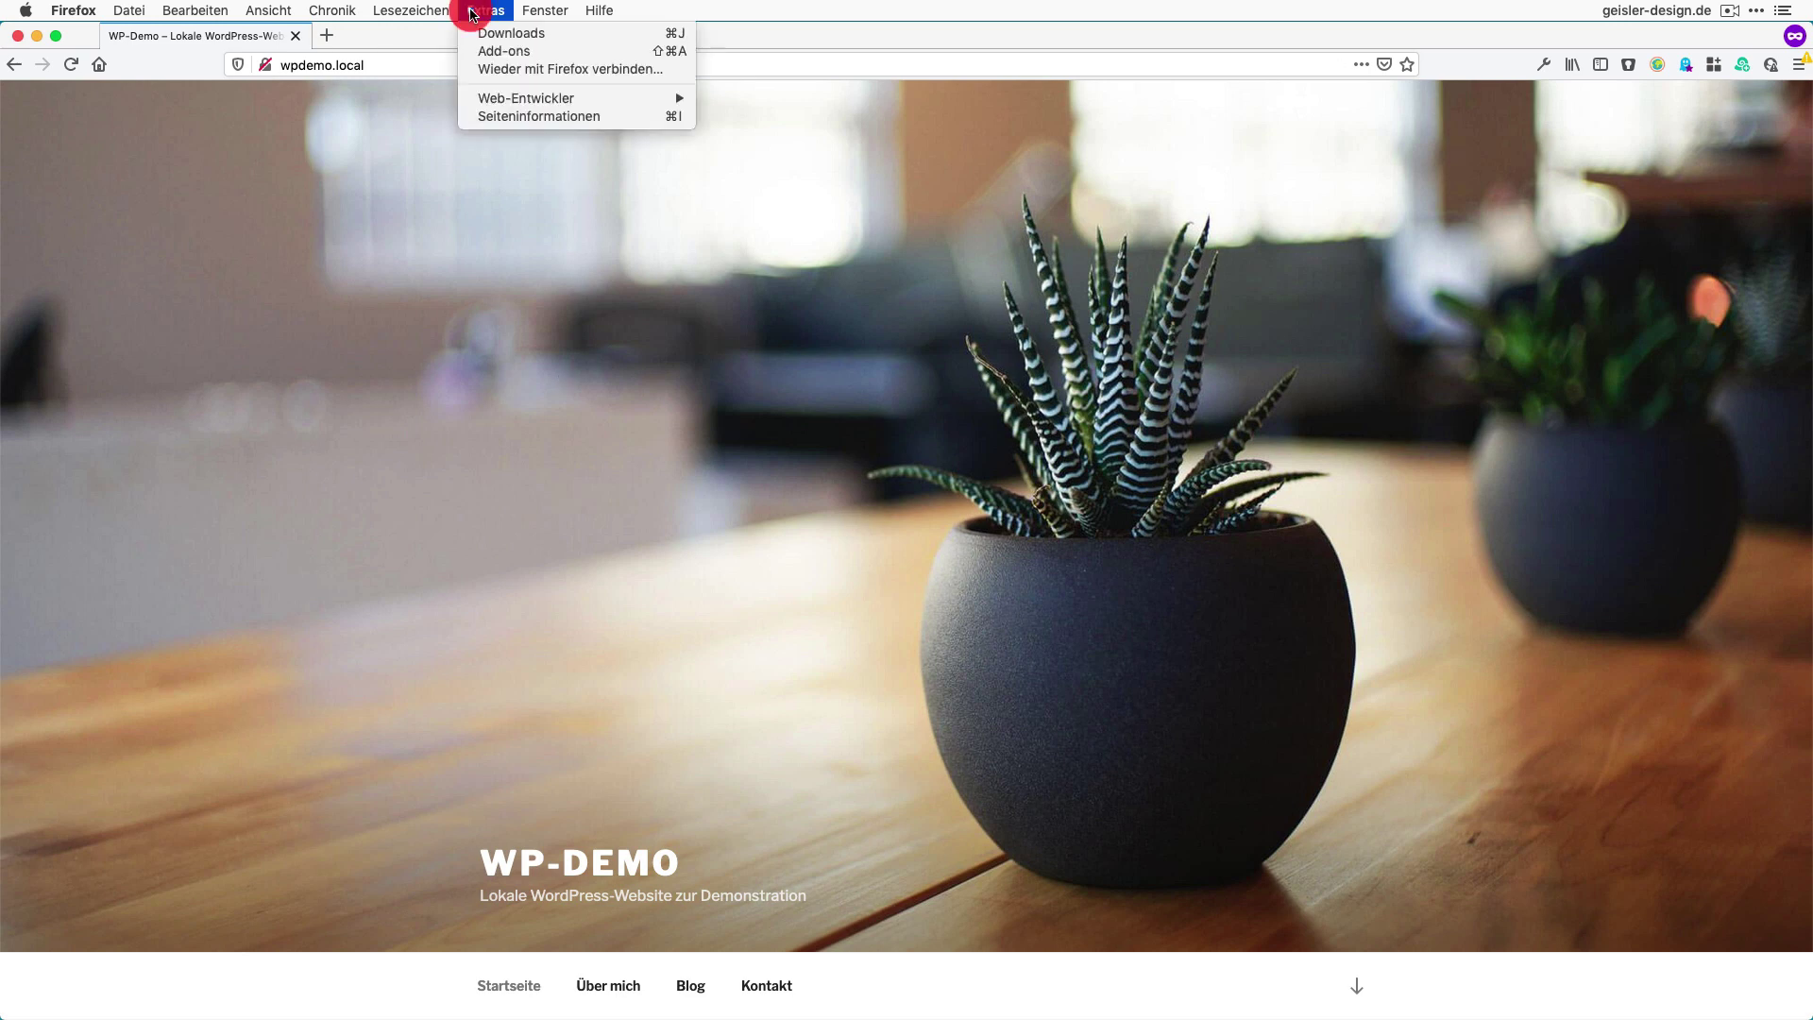
{"action": "mouse_move", "coordinate": [507, 107]}
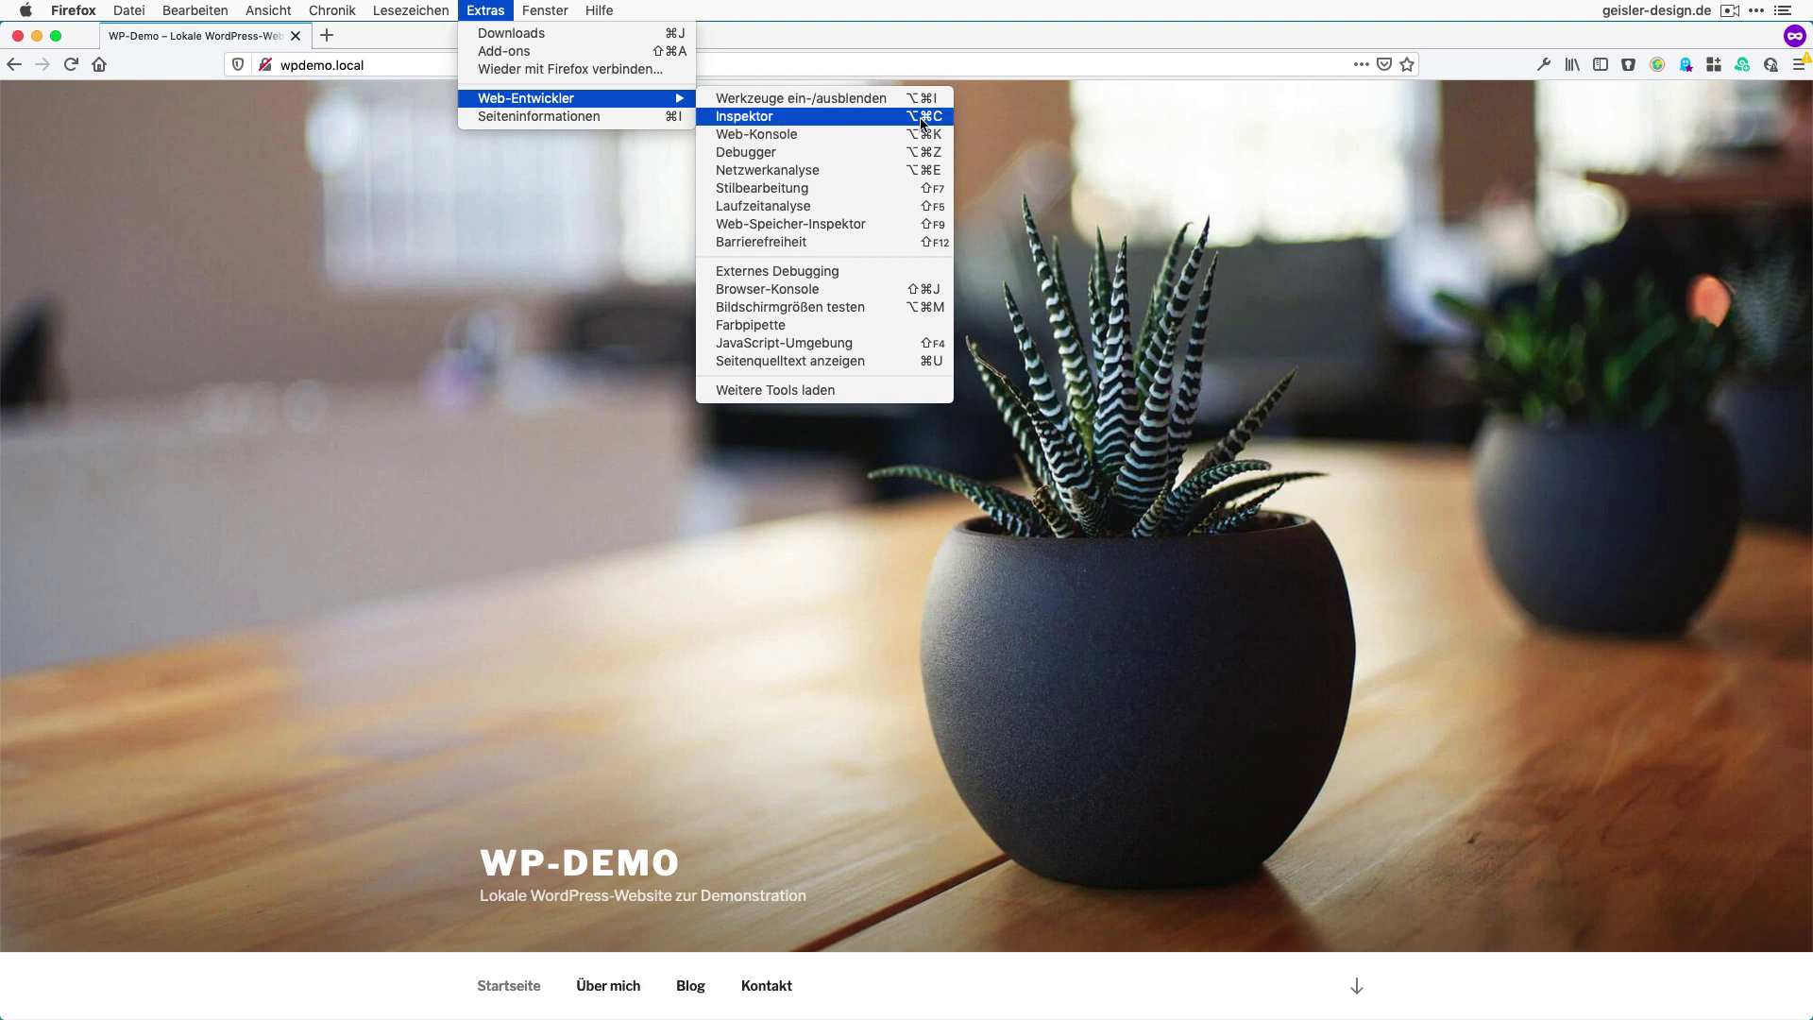
{"action": "left_click", "coordinate": [857, 117]}
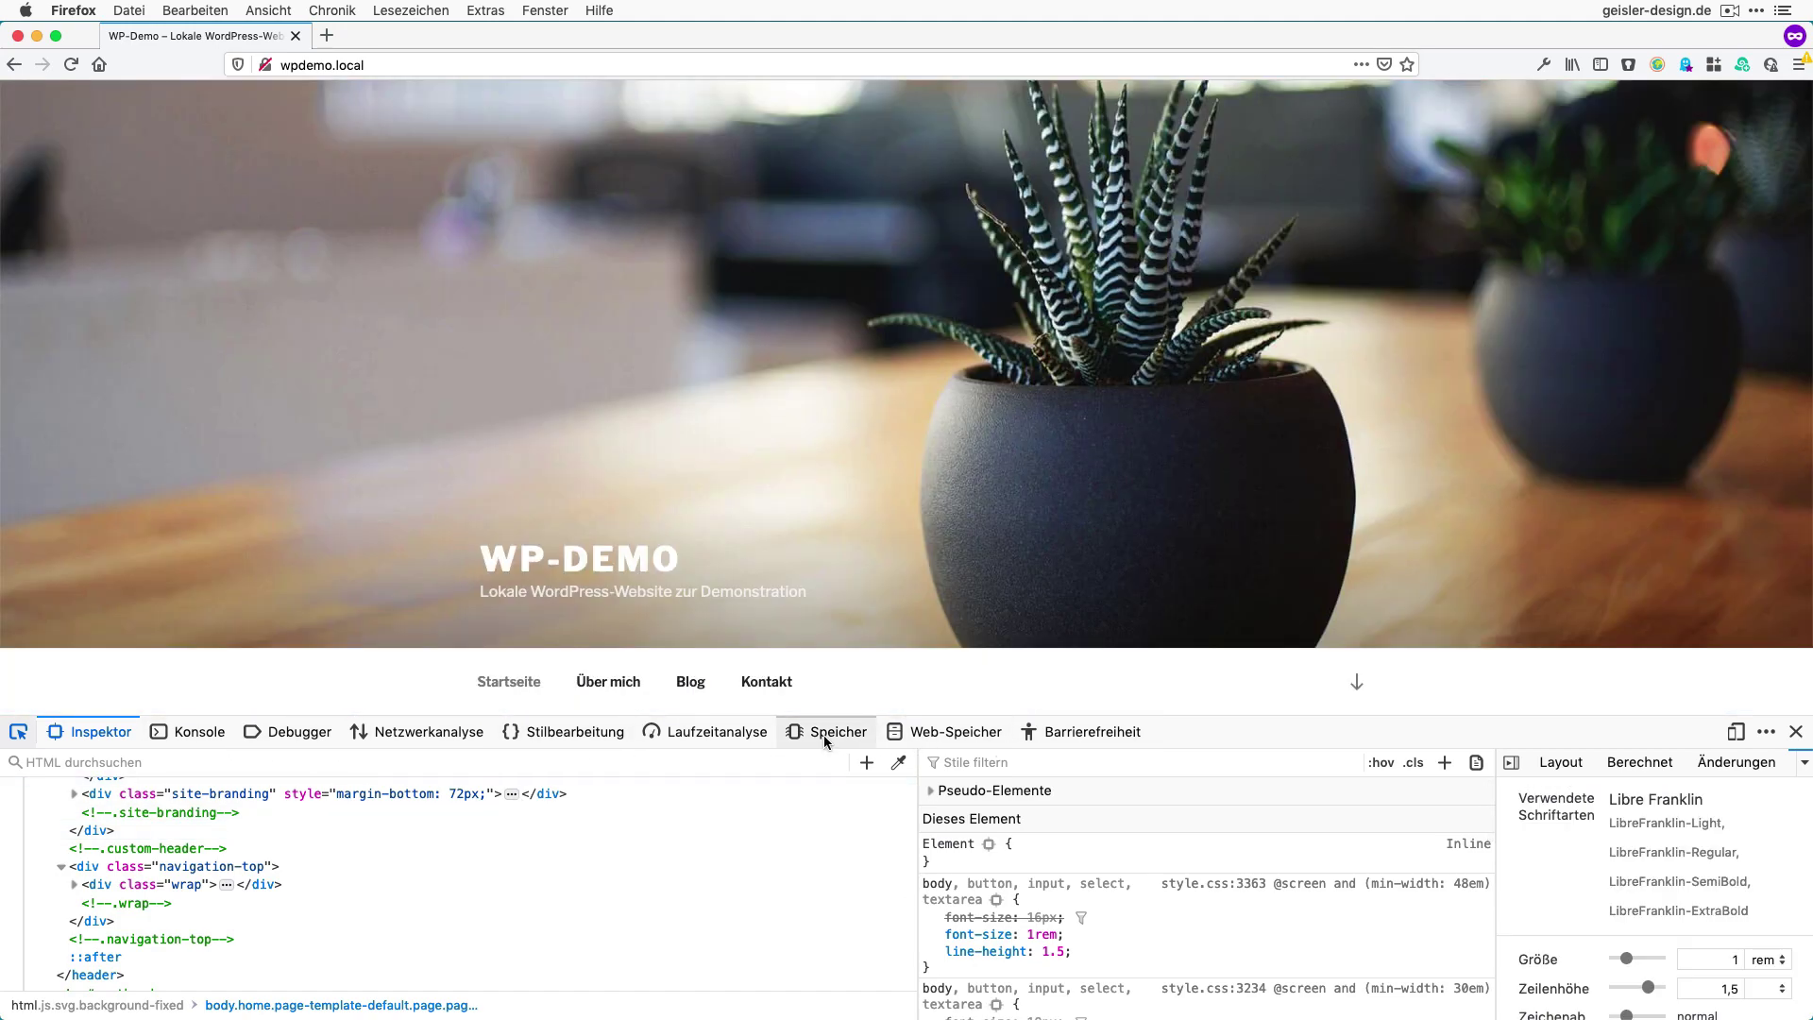
{"action": "left_click", "coordinate": [937, 736]}
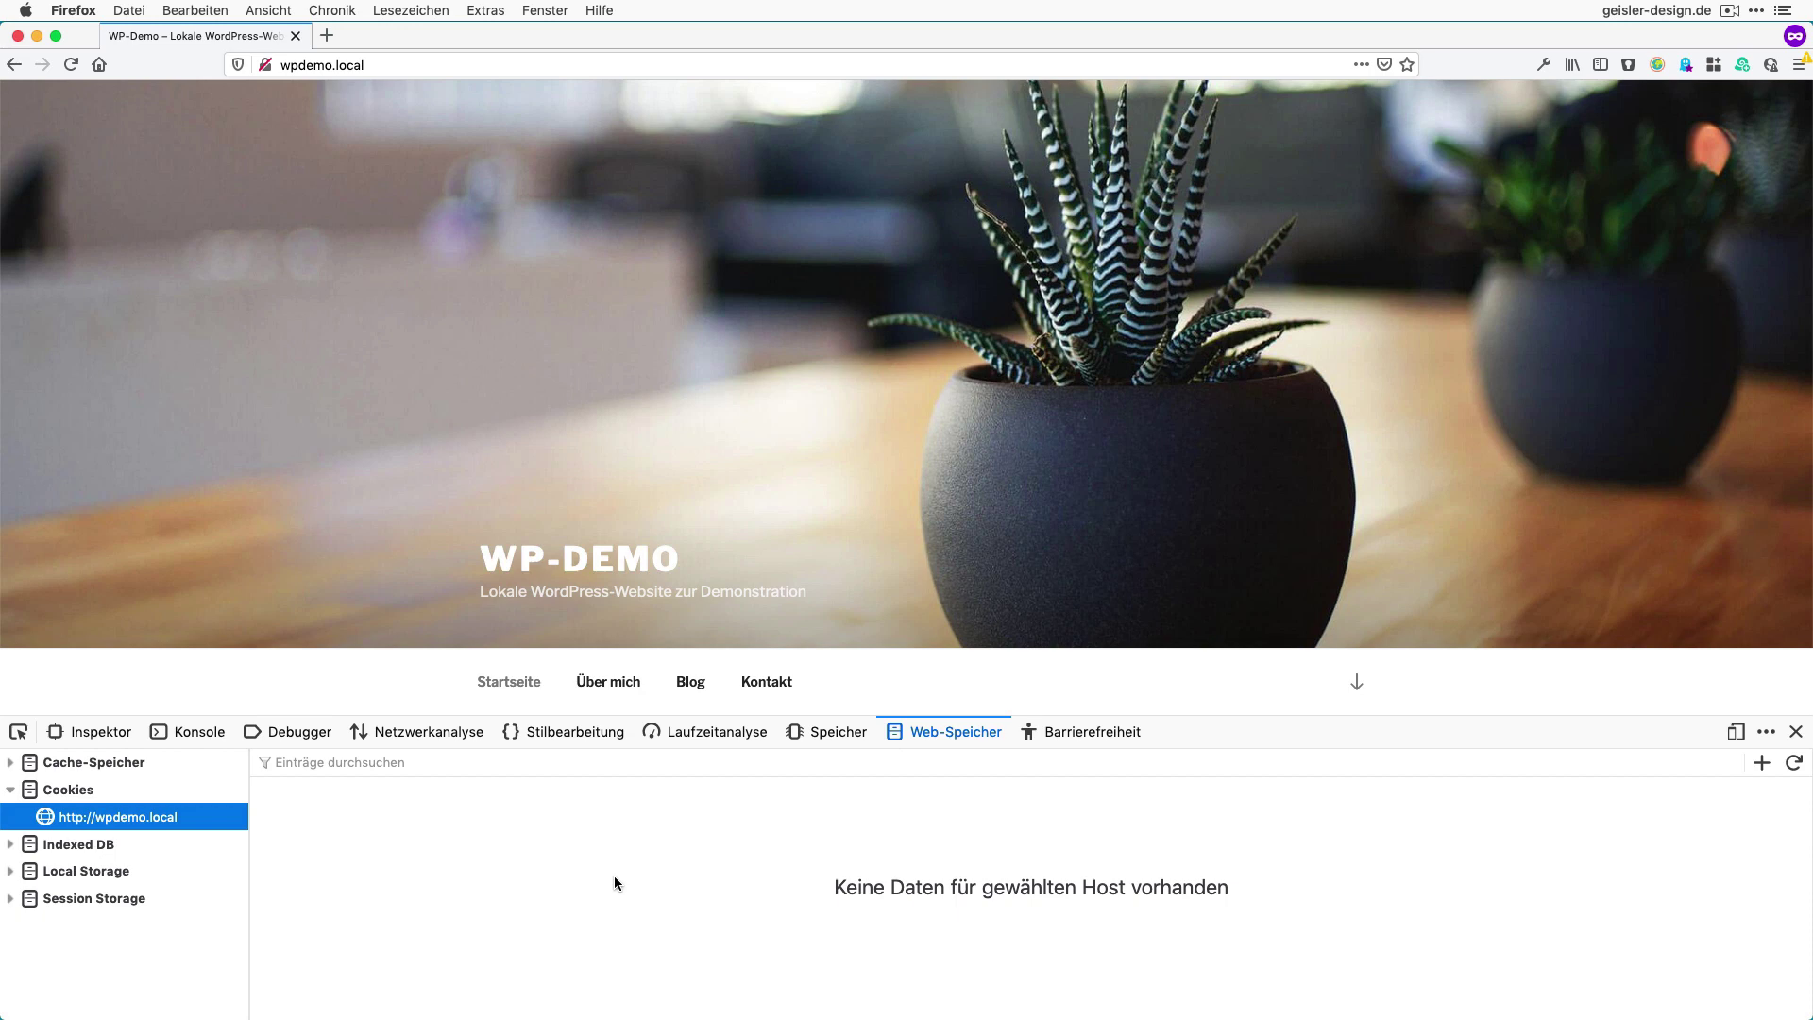
Step: Visit the Über mich and Kontakt pages and return to Startseite, checking the stored cookies on each page
{"action": "scroll", "coordinate": [640, 410], "scroll_direction": "down", "scroll_amount": 4}
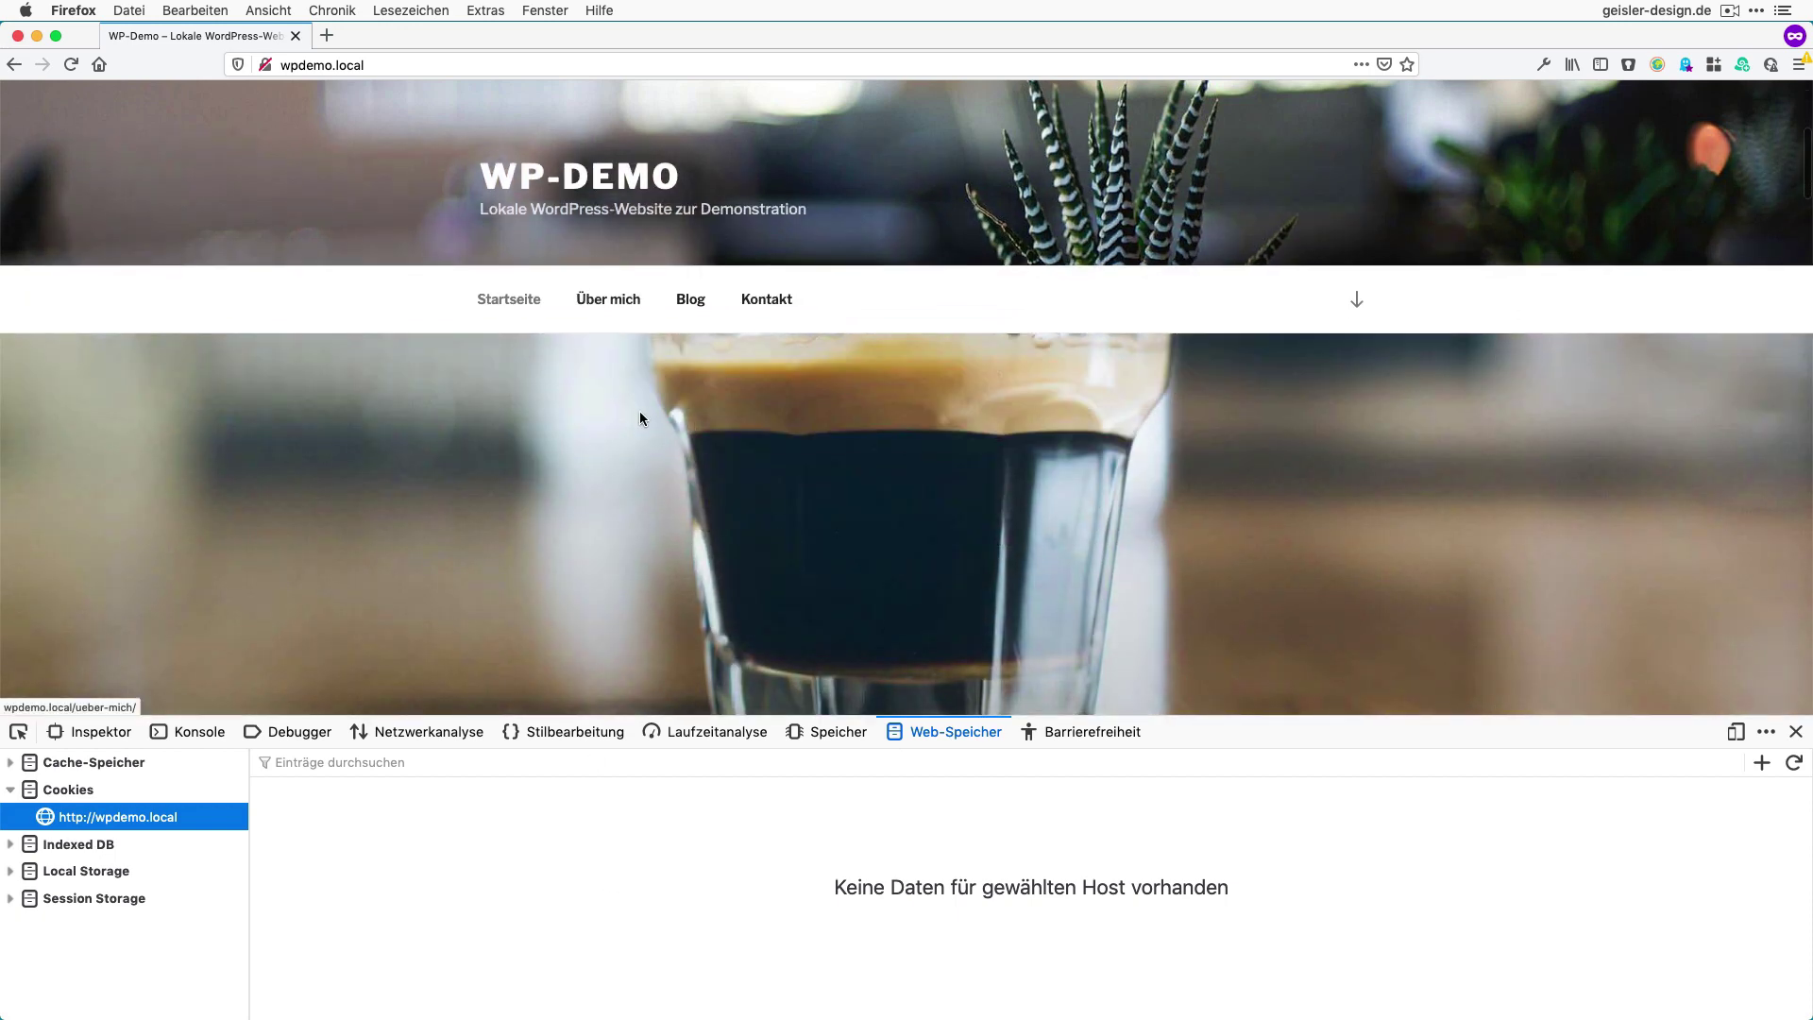
{"action": "left_click", "coordinate": [598, 298]}
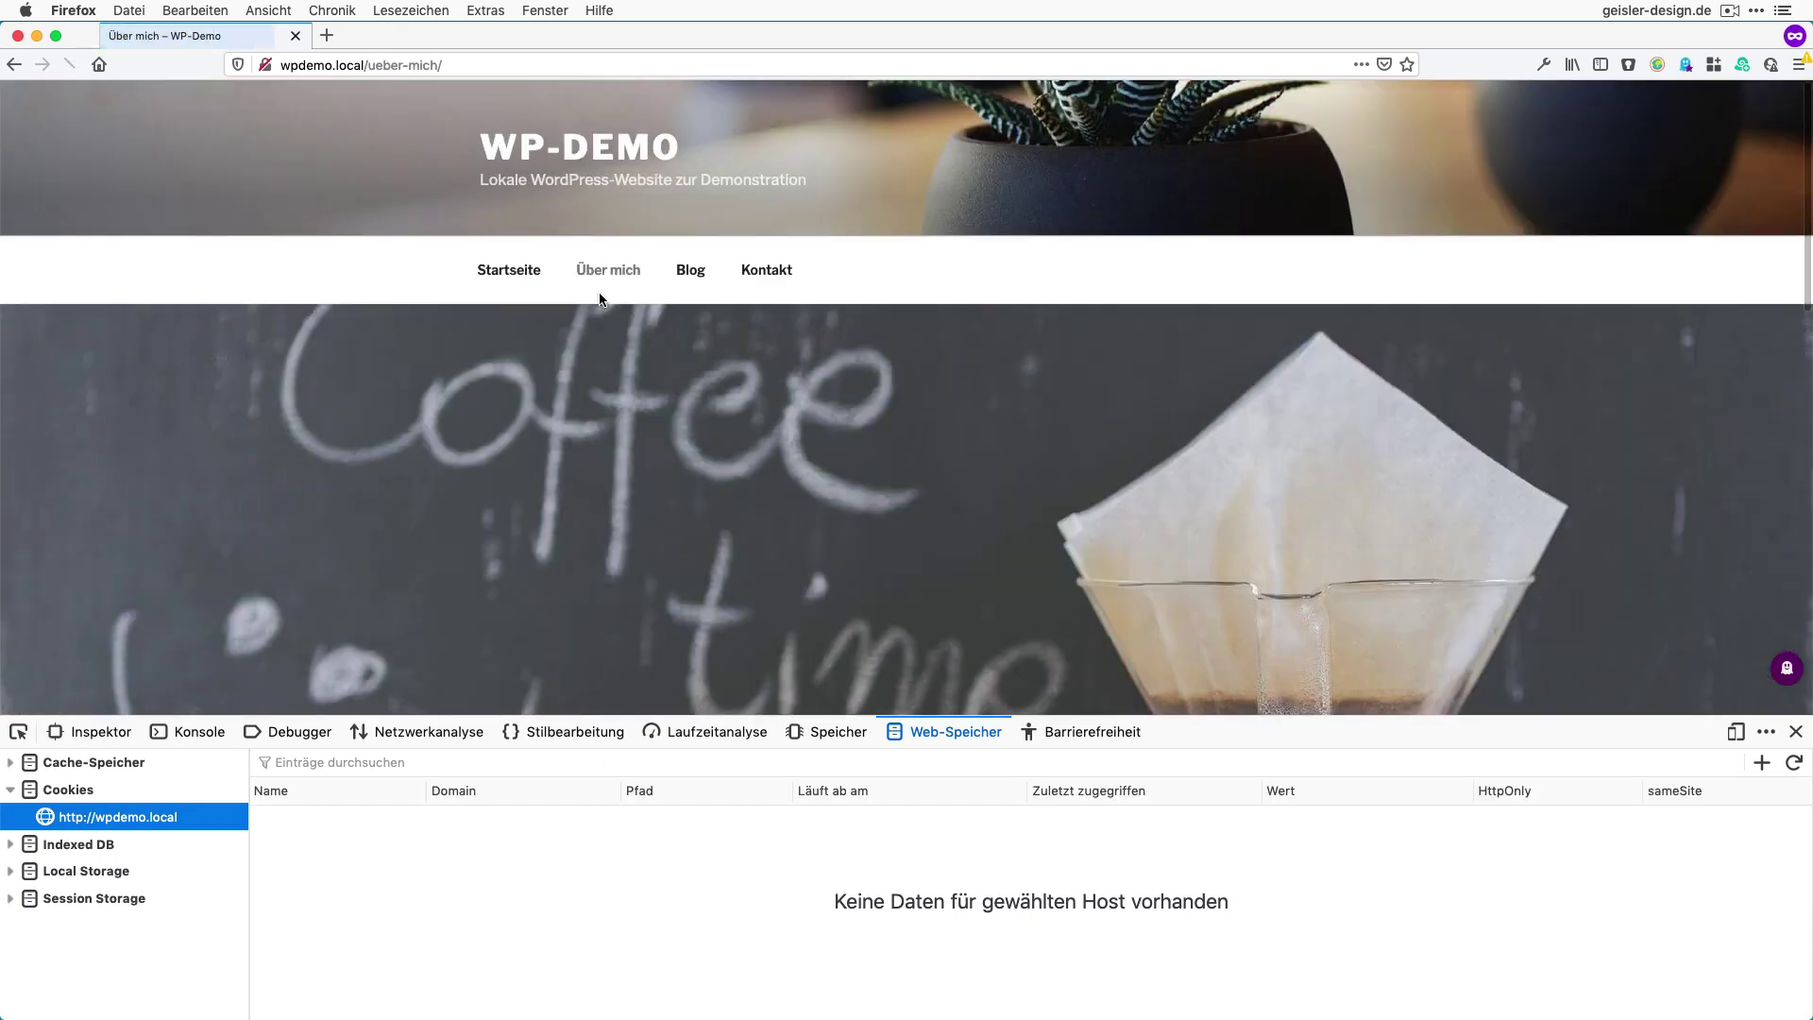
{"action": "left_click", "coordinate": [757, 274]}
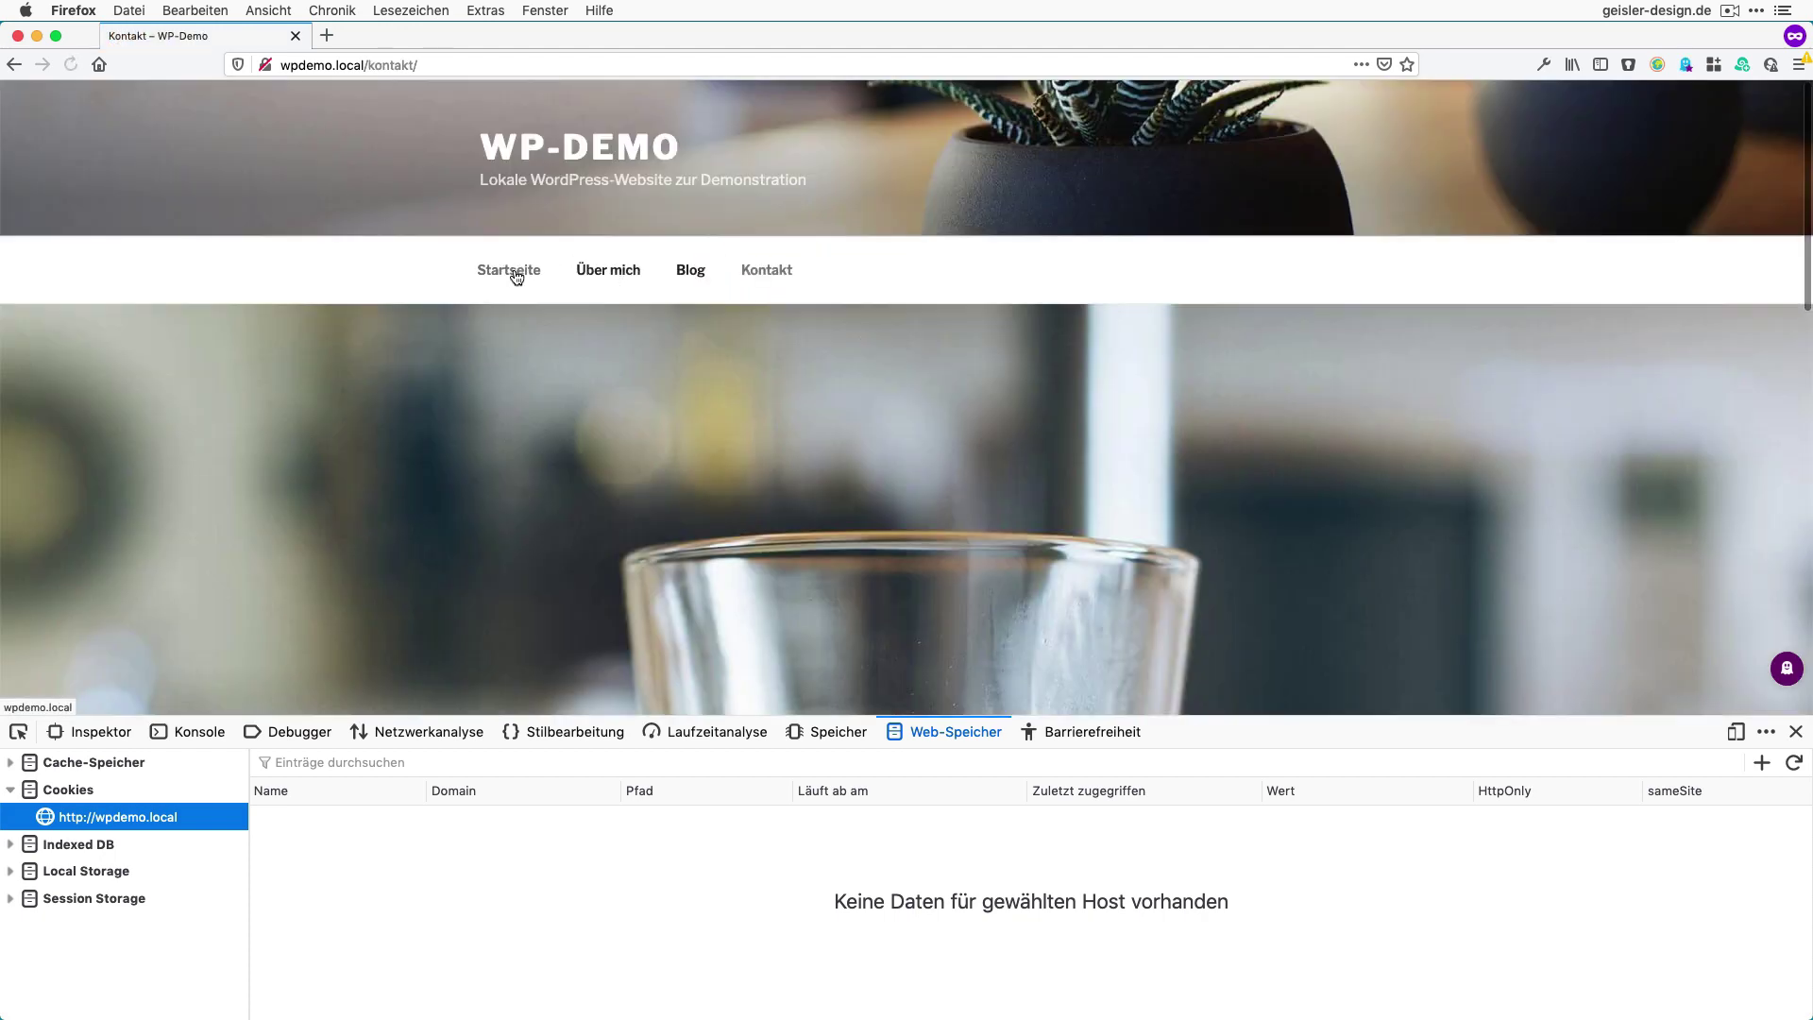
{"action": "left_click", "coordinate": [515, 273]}
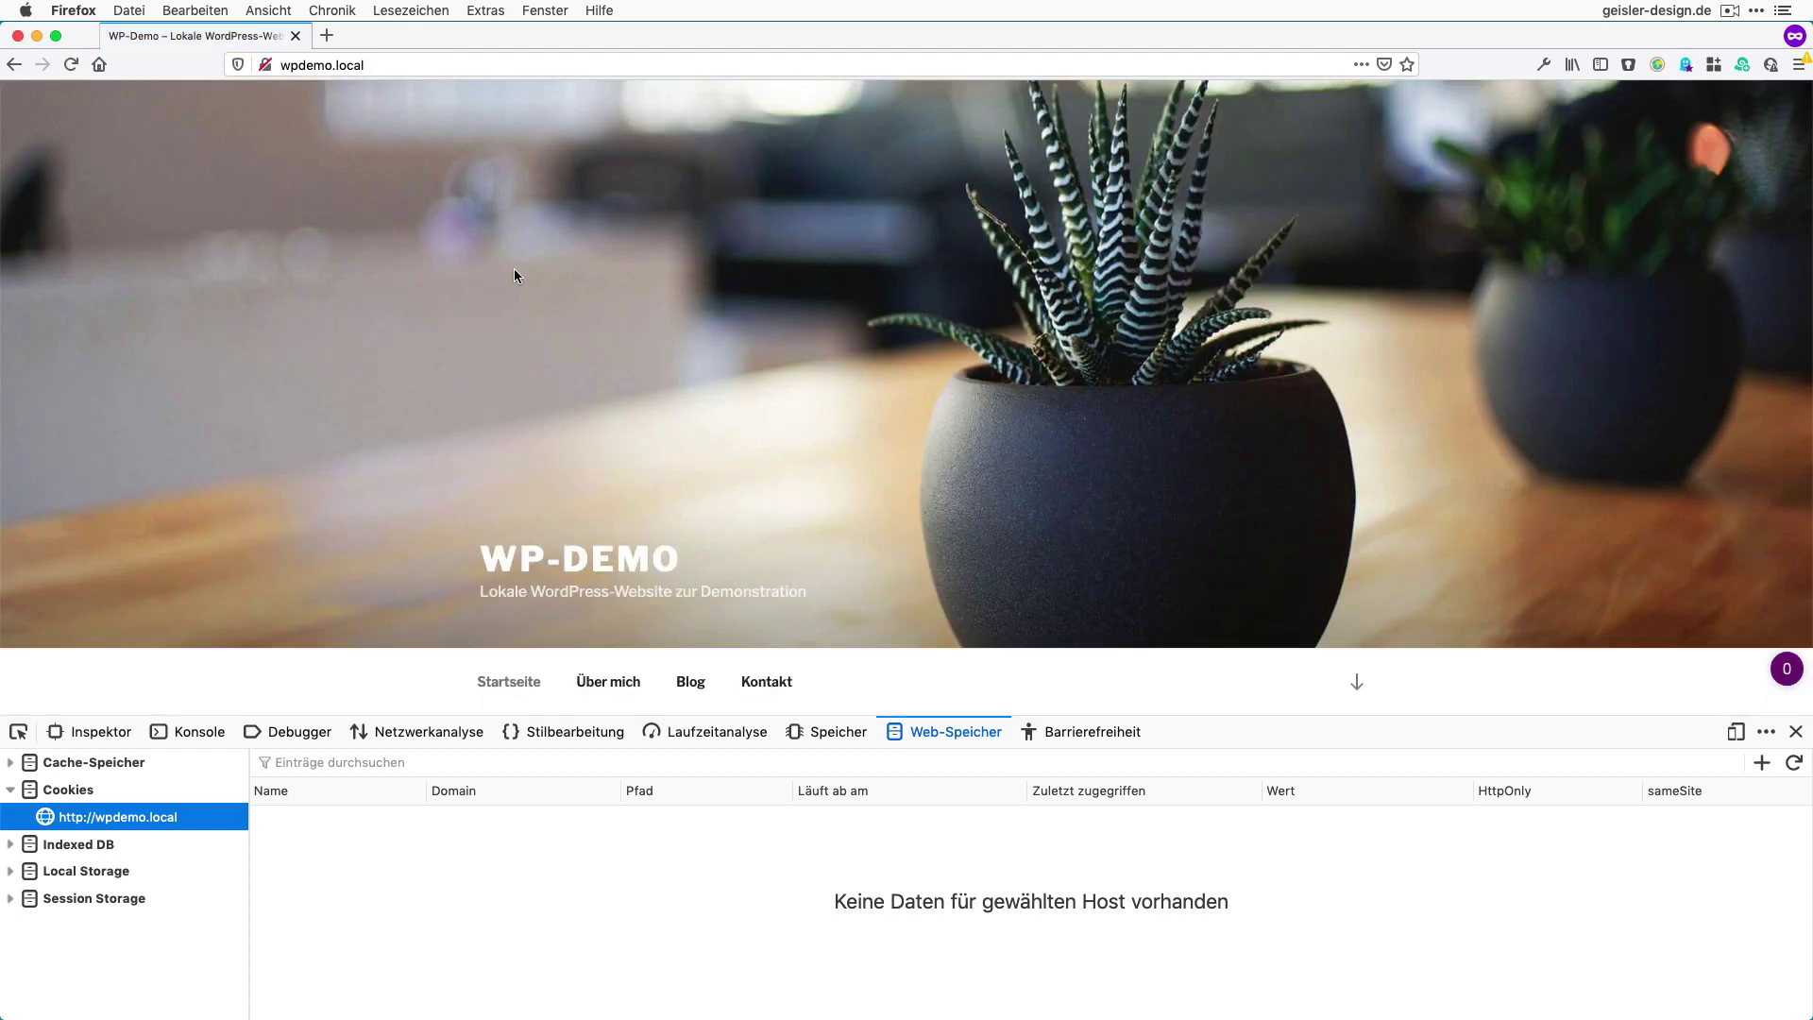
Step: Open the login page wpdemo.local/wp-login.php and log in with the saved username and password
{"action": "left_click", "coordinate": [421, 64]}
{"action": "left_click", "coordinate": [421, 64]}
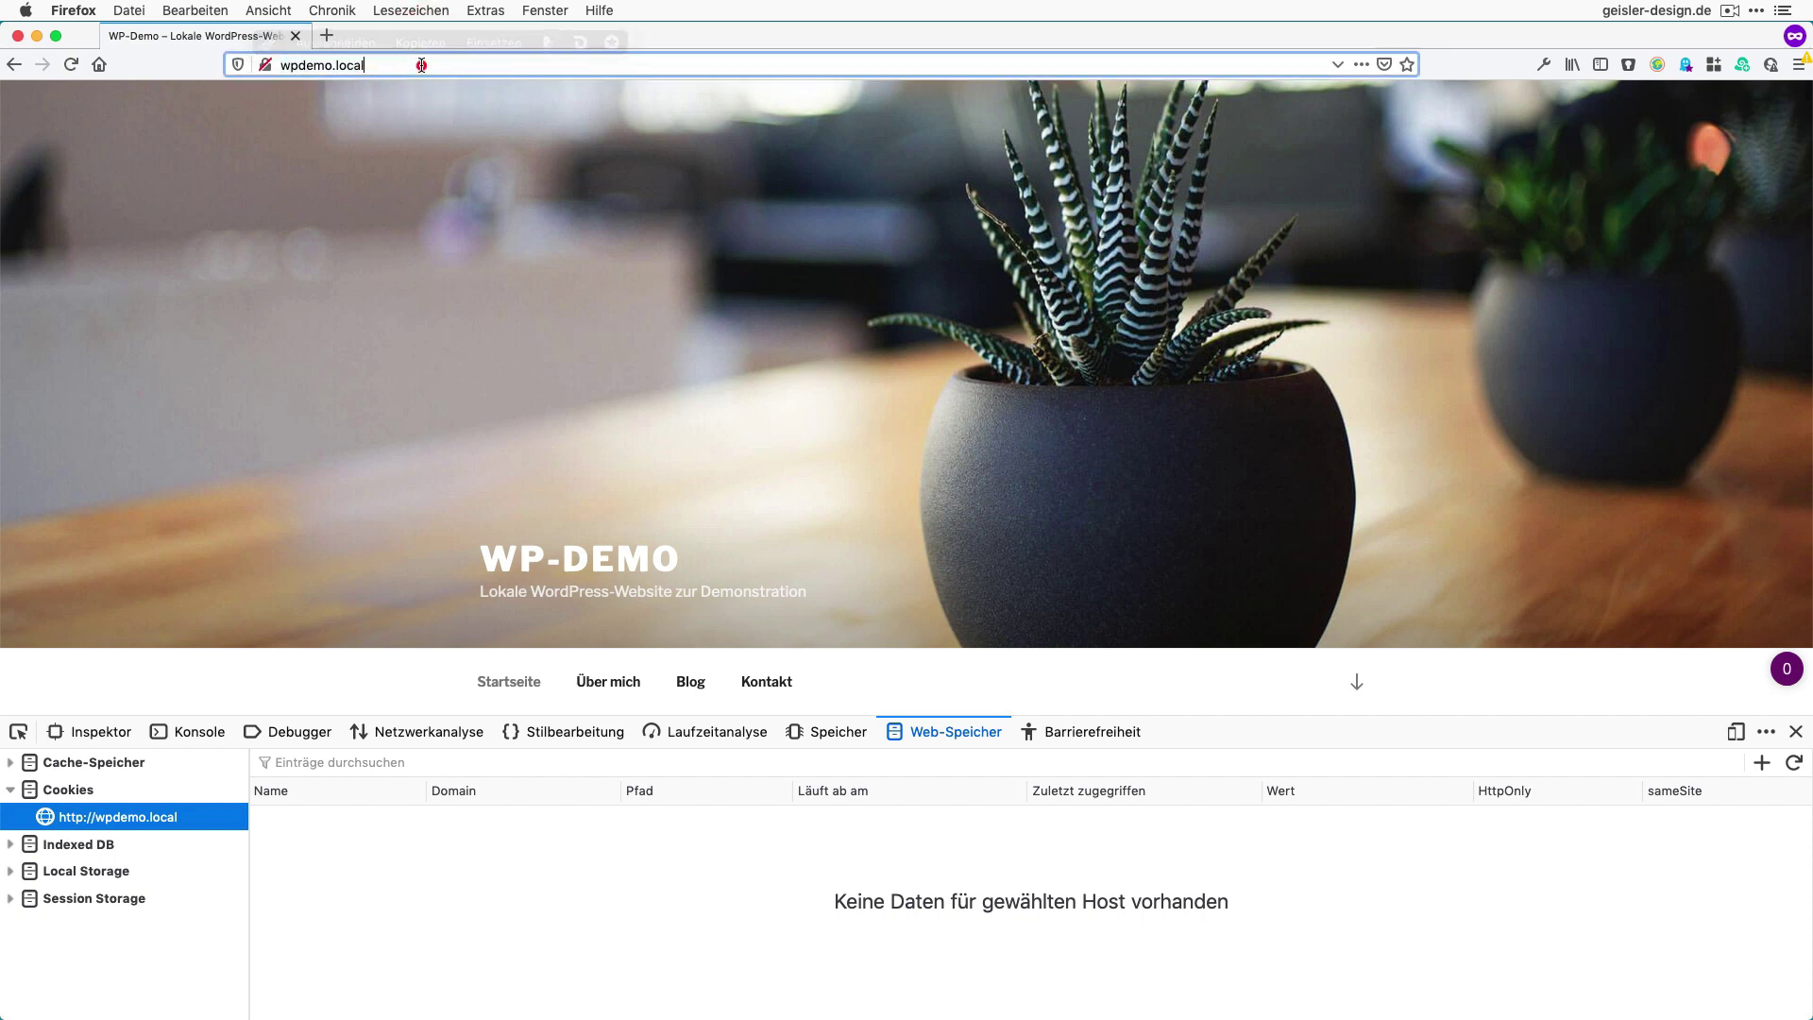
{"action": "type", "text": "/"}
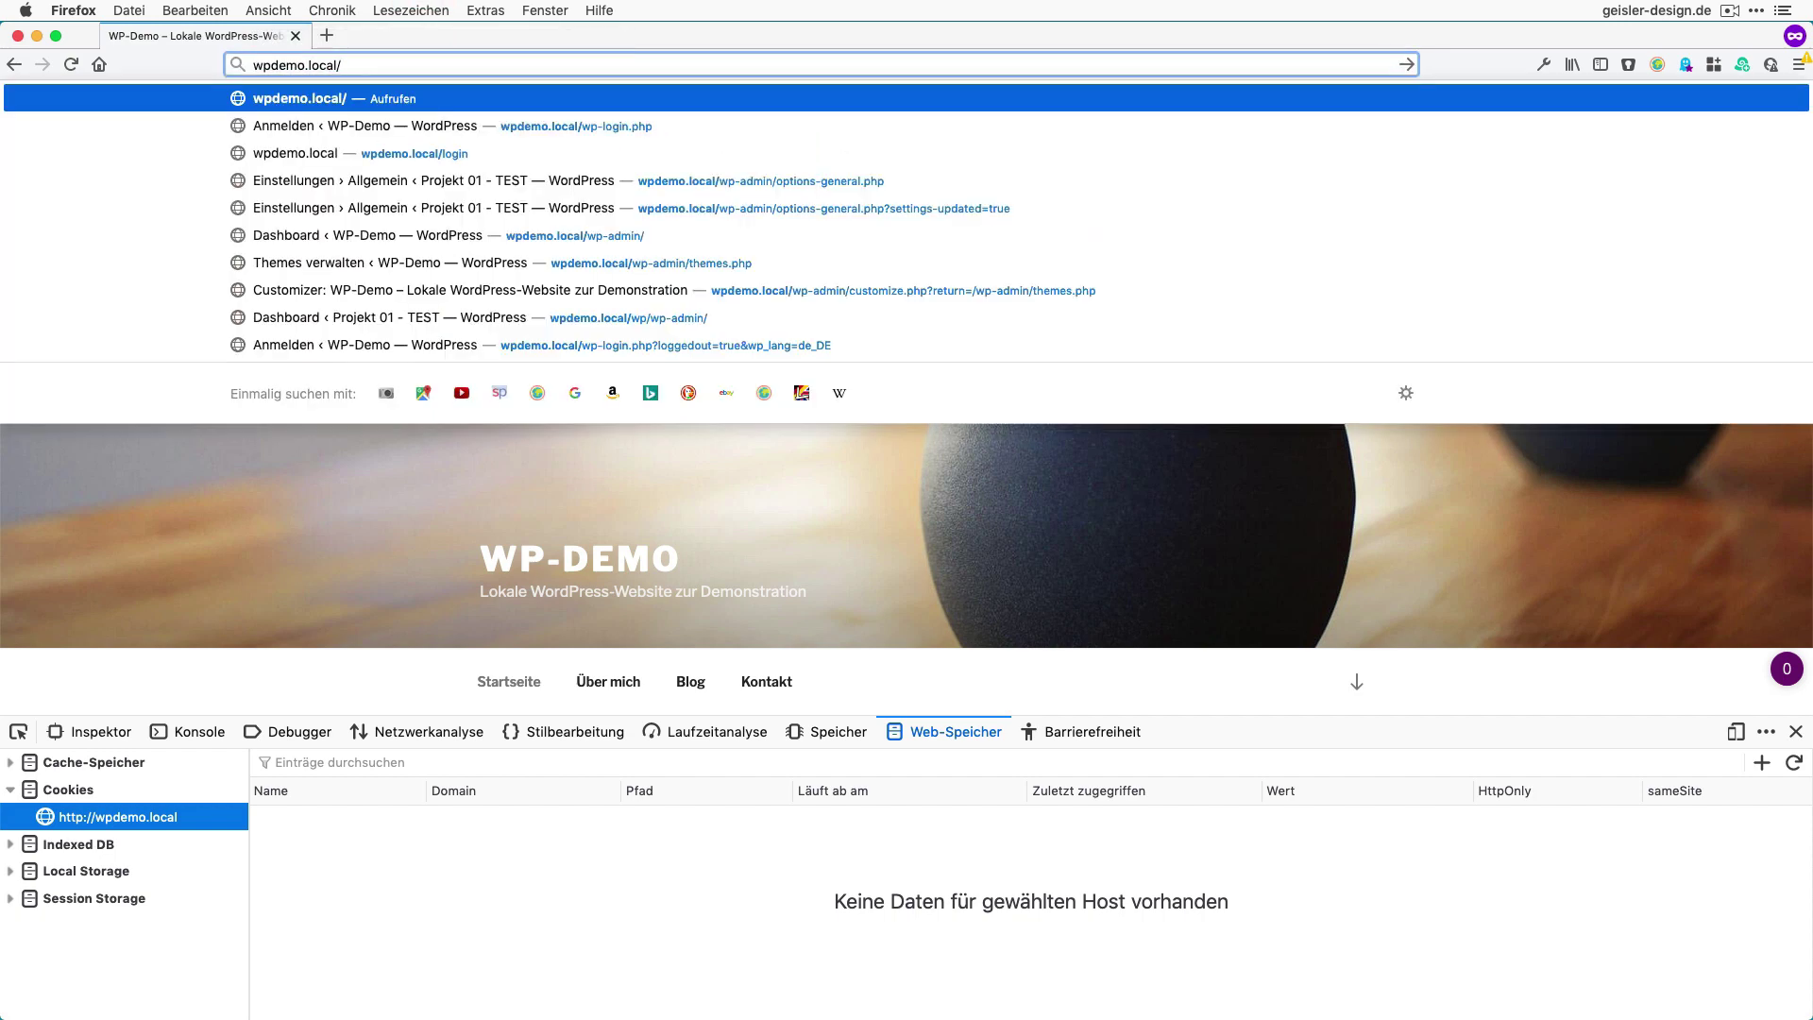
{"action": "key", "text": "Down"}
{"action": "key", "text": "Down"}
{"action": "key", "text": "Return"}
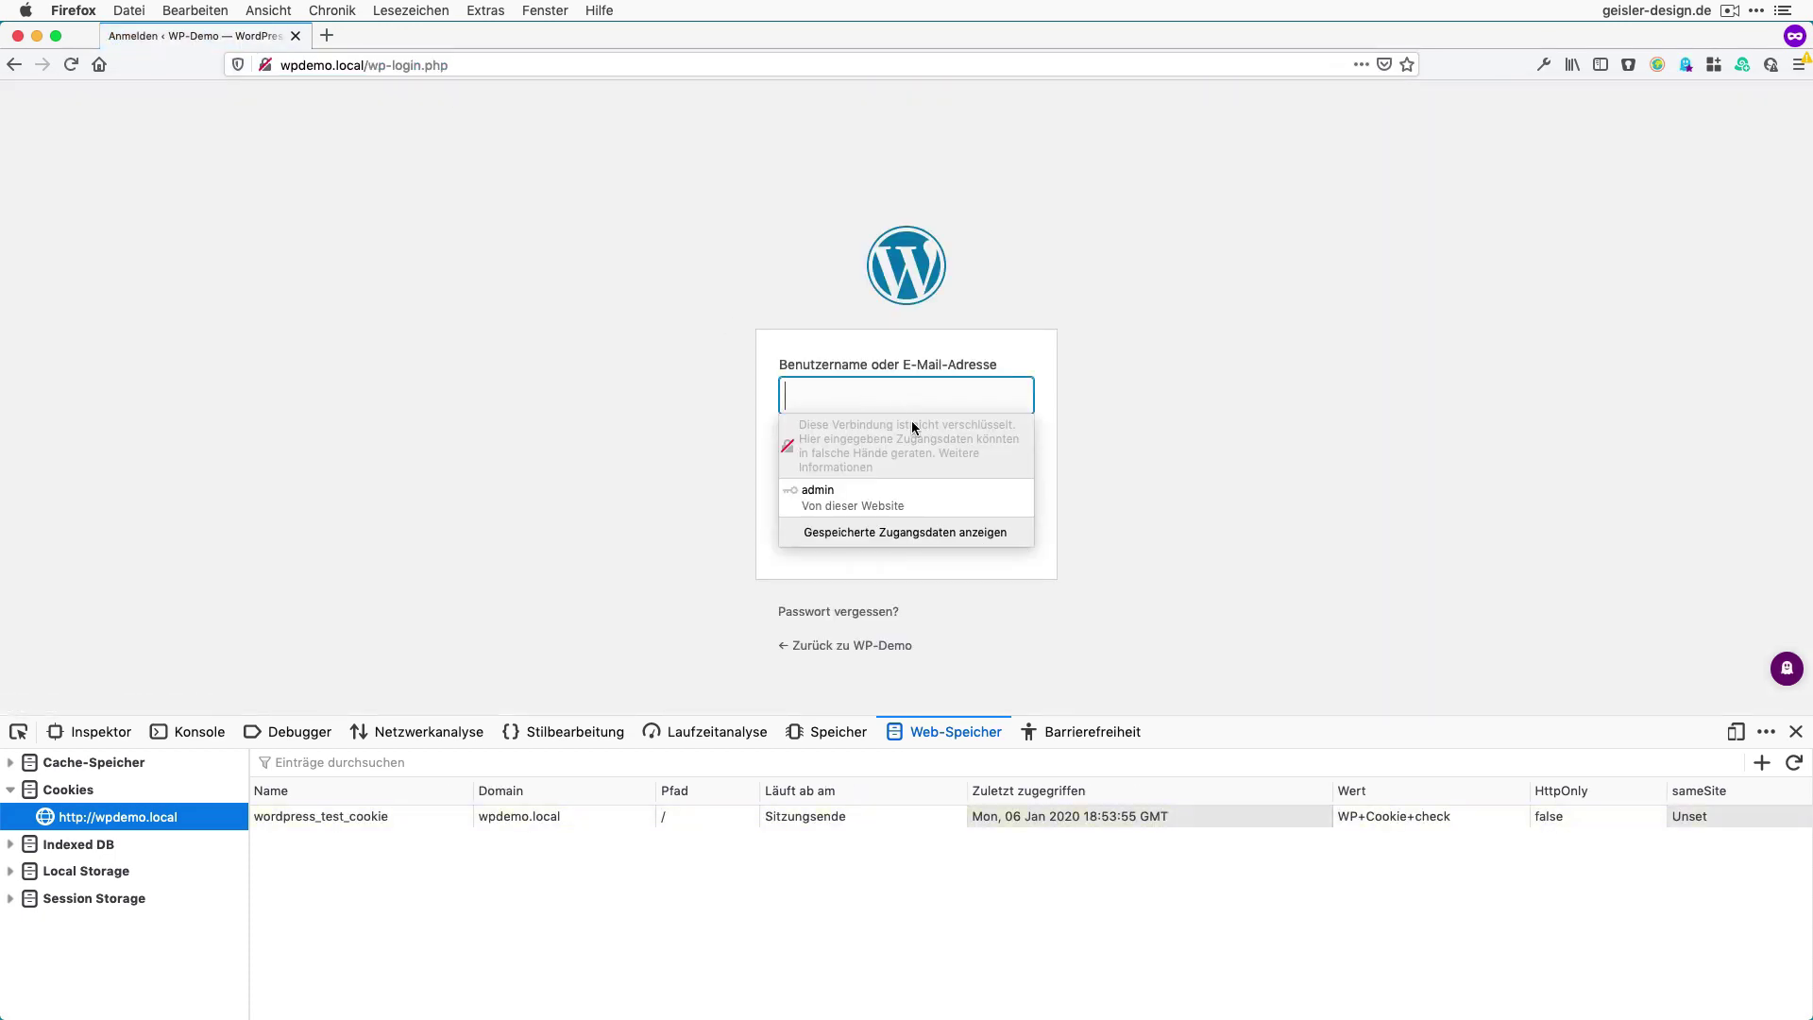
{"action": "left_click", "coordinate": [918, 495]}
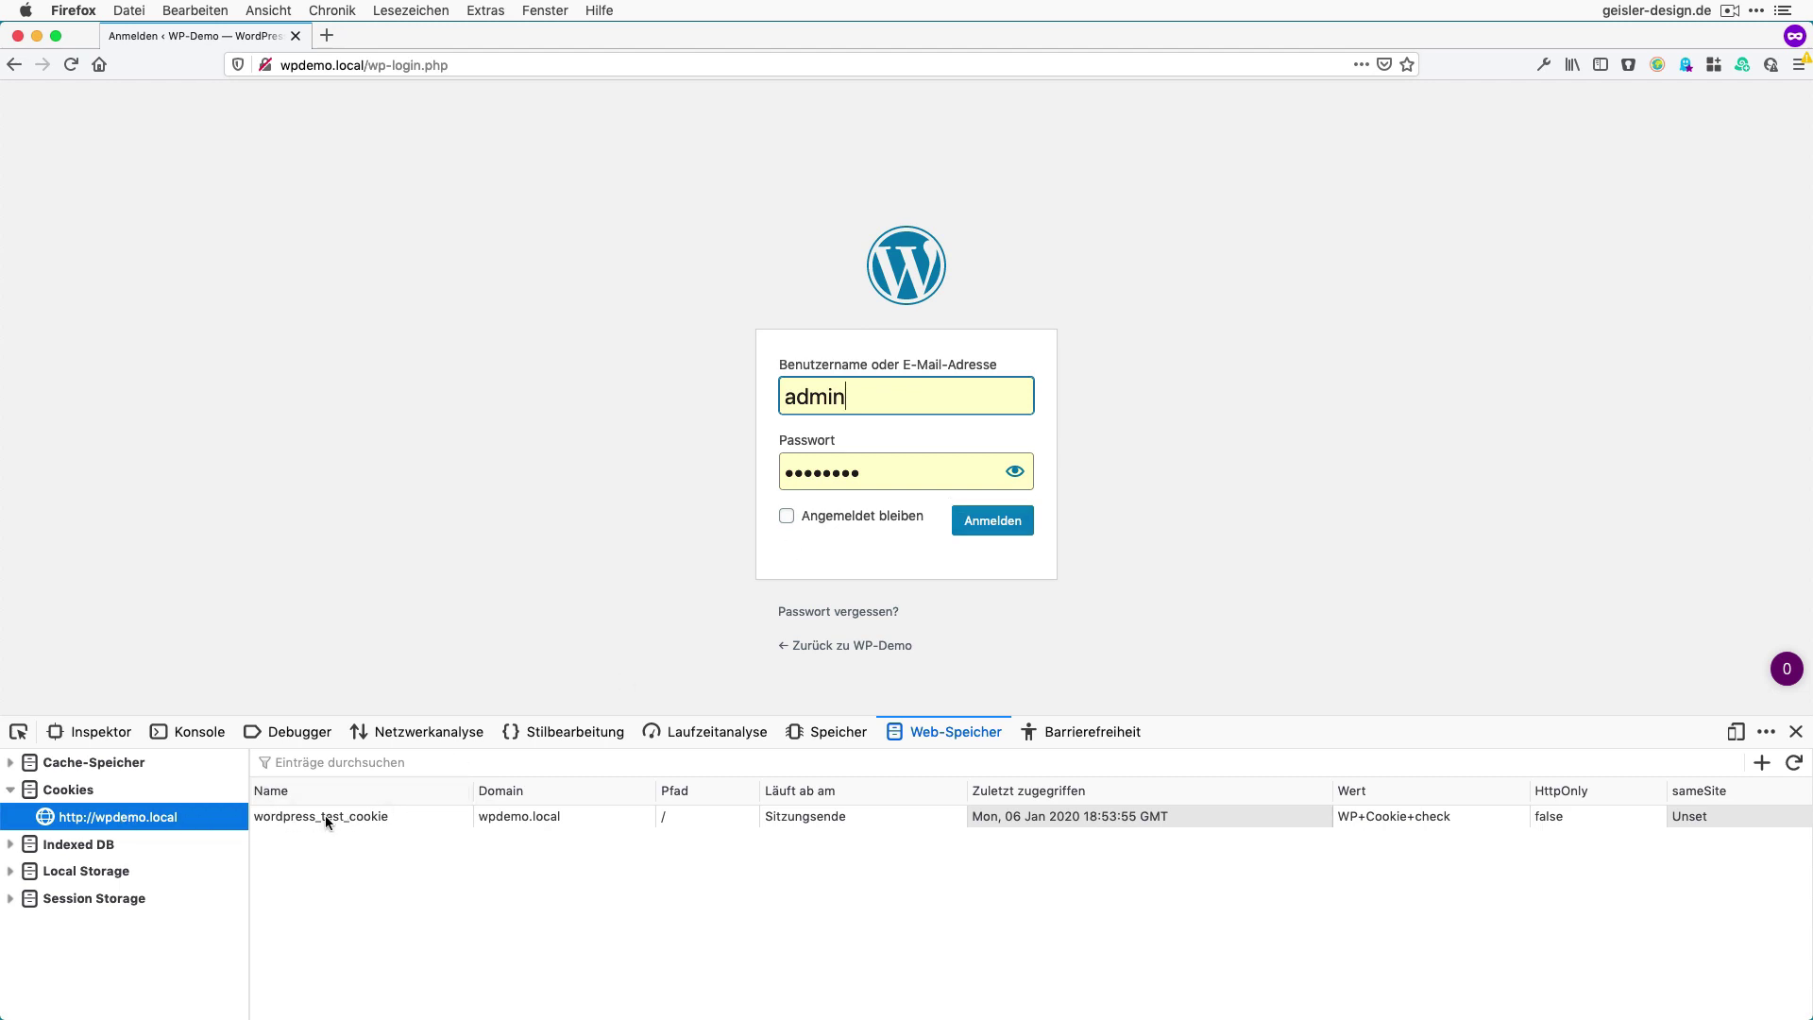
{"action": "left_click", "coordinate": [992, 525]}
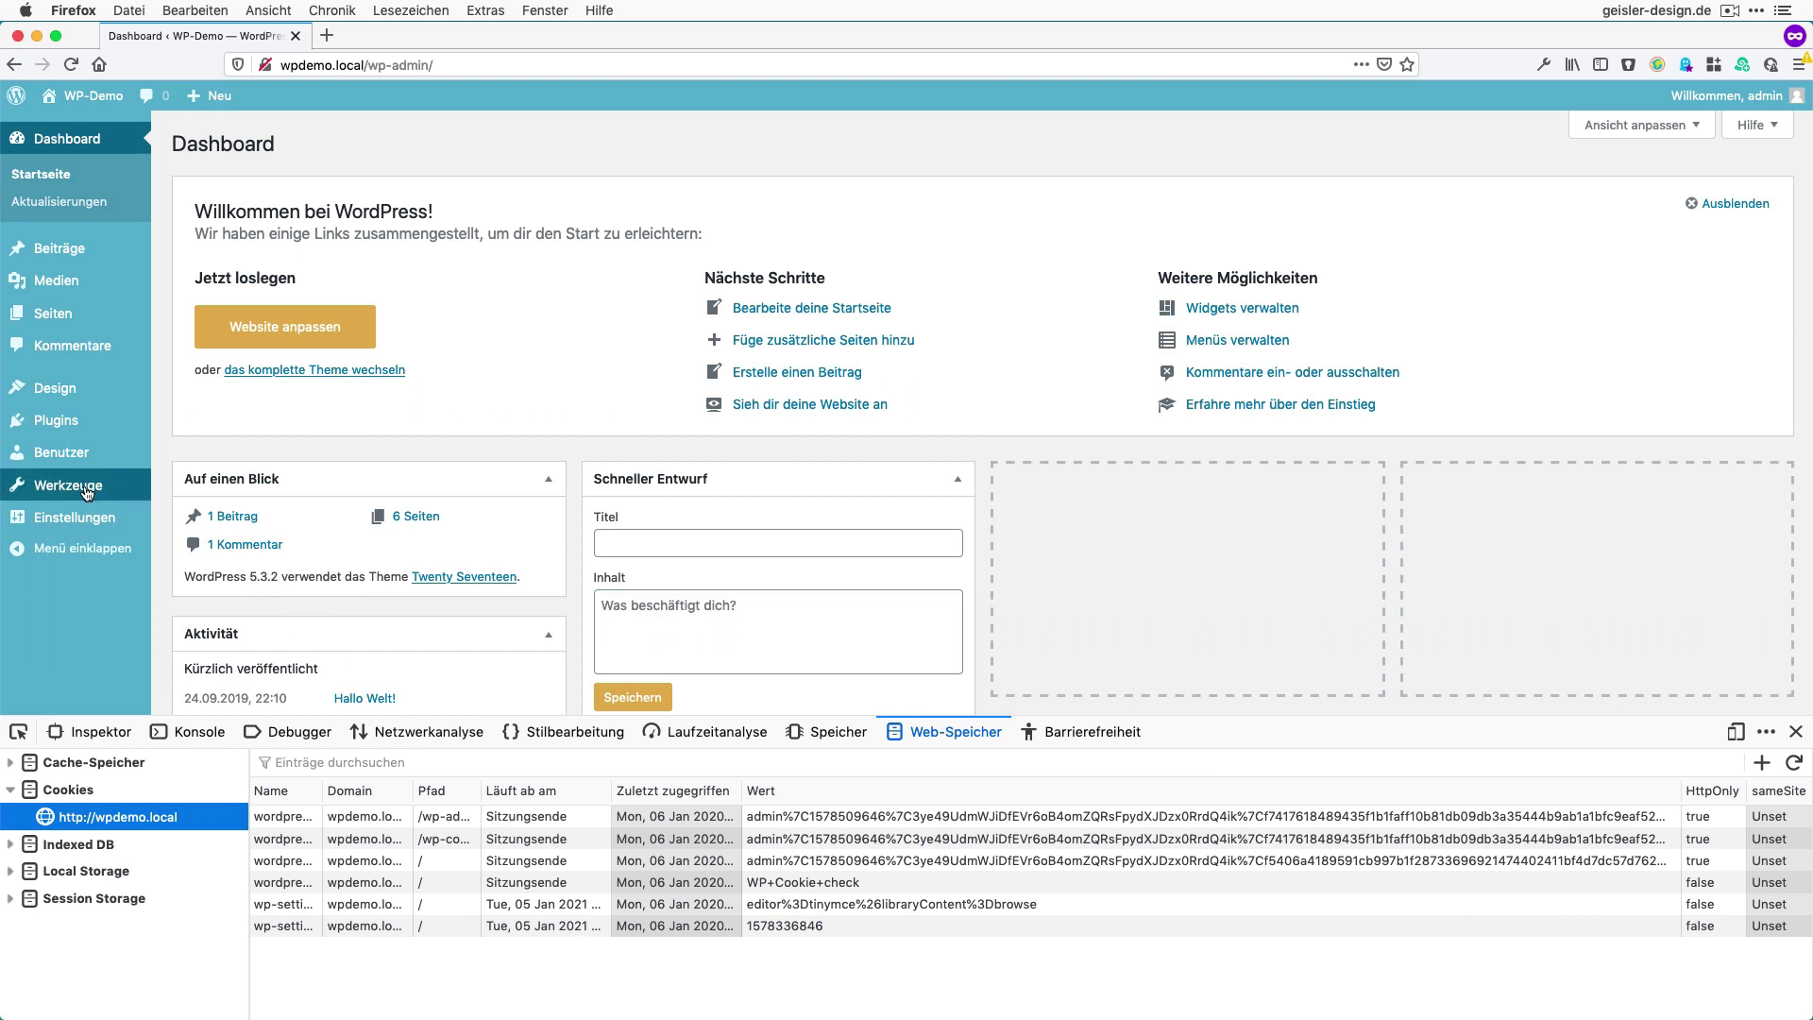
Step: Go through the Aktualisierungen, Werkzeuge and Installierte Plugins admin pages to check the WordPress installation and its cookies
{"action": "left_click", "coordinate": [66, 207]}
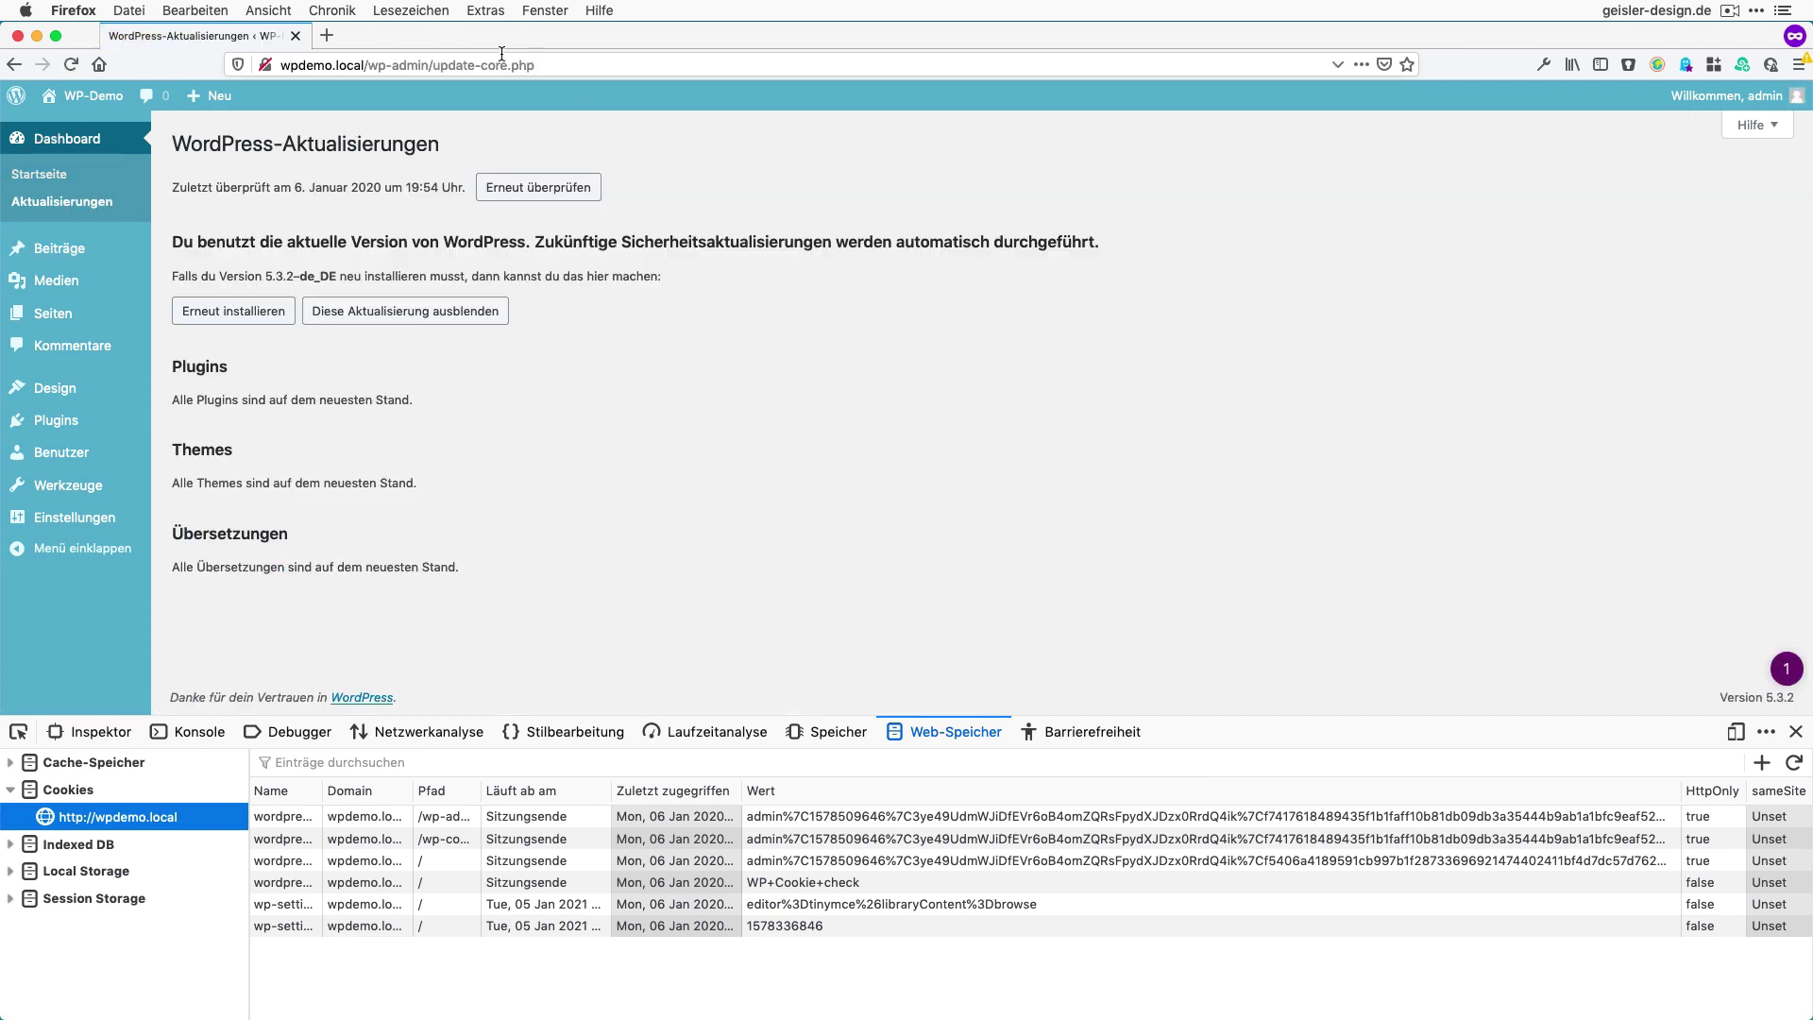
{"action": "left_click", "coordinate": [104, 484]}
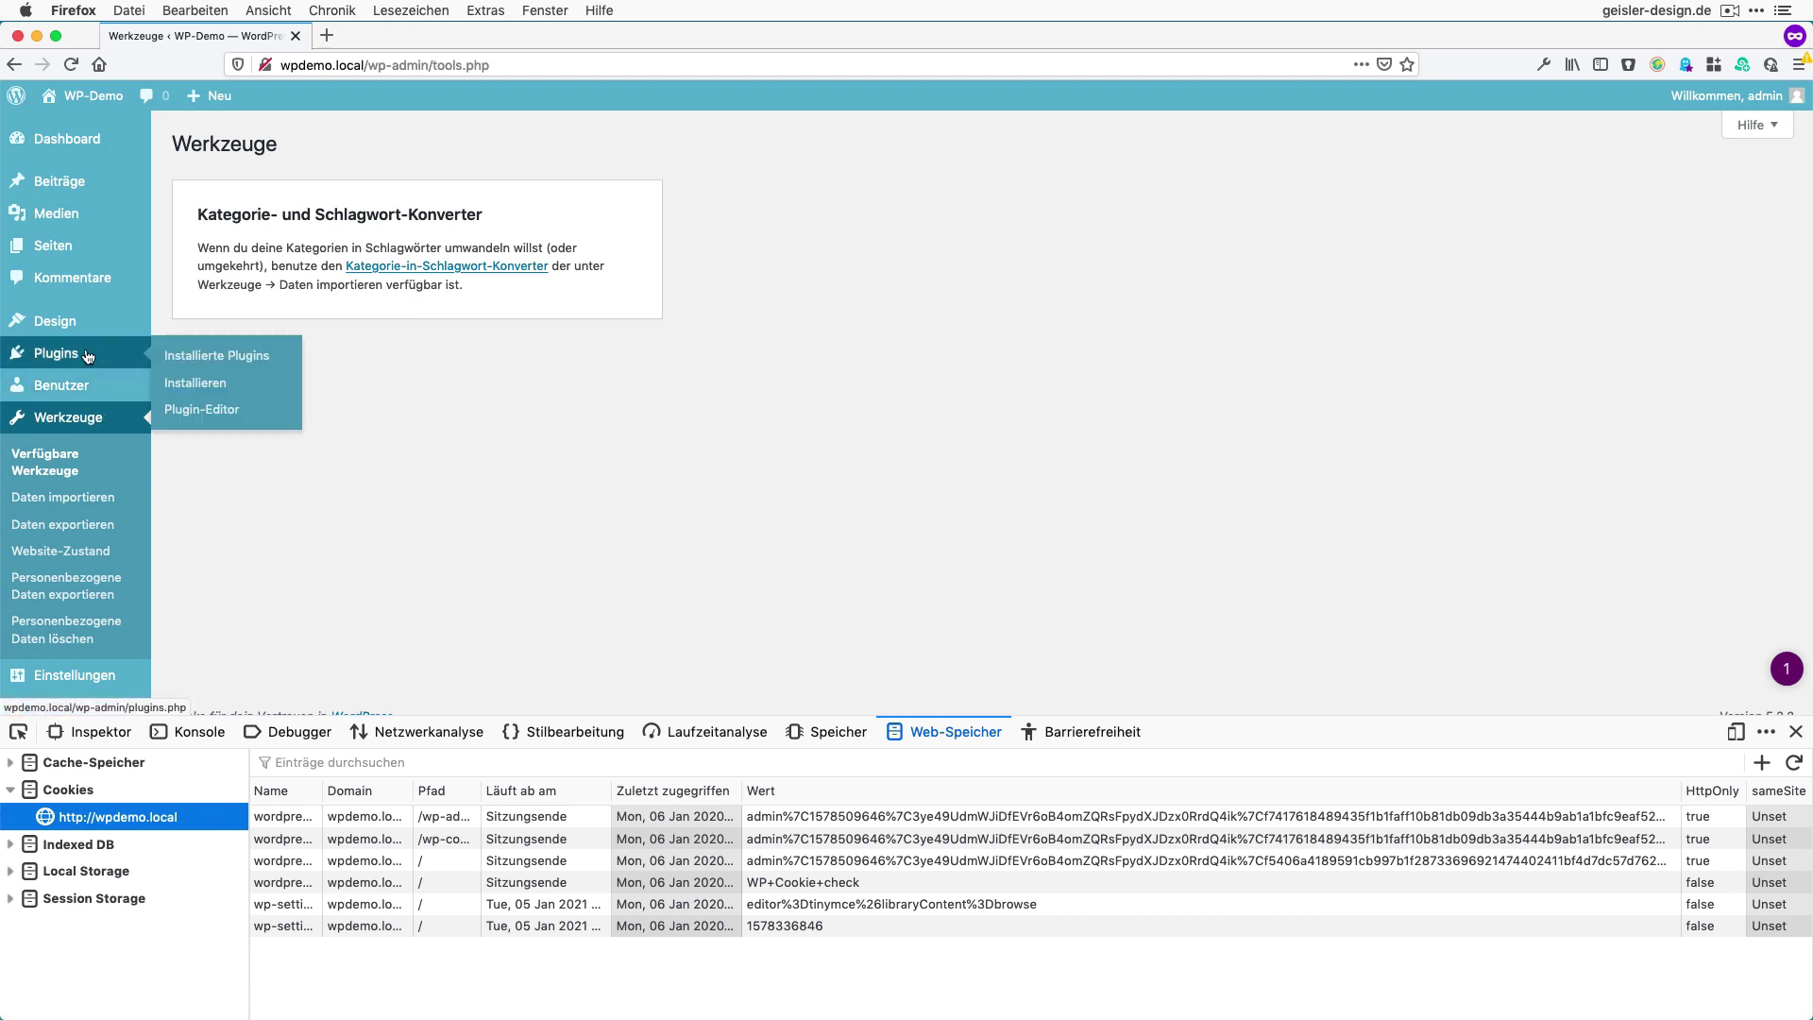
{"action": "mouse_move", "coordinate": [114, 353]}
{"action": "left_click", "coordinate": [187, 355]}
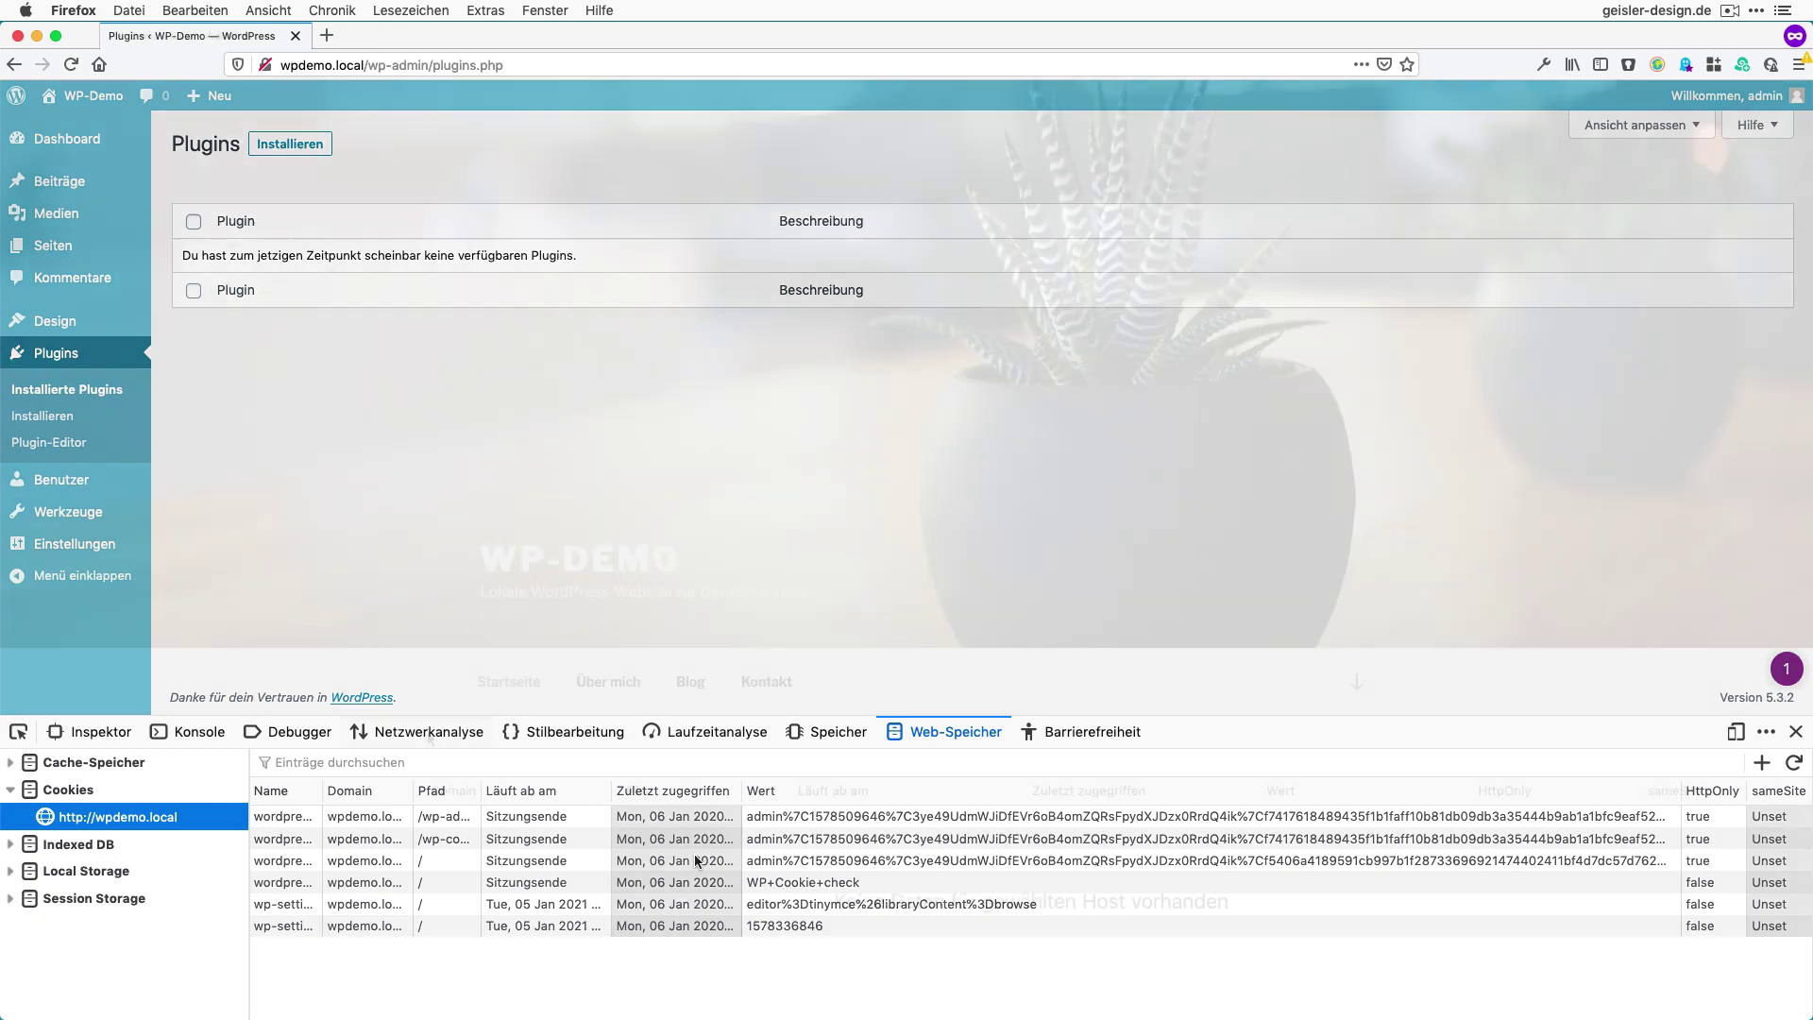
Step: Examine the home page's network requests in Netzwerkanalyse, filtering them by CSS, by JS and finally by Schriften
{"action": "left_click", "coordinate": [427, 730]}
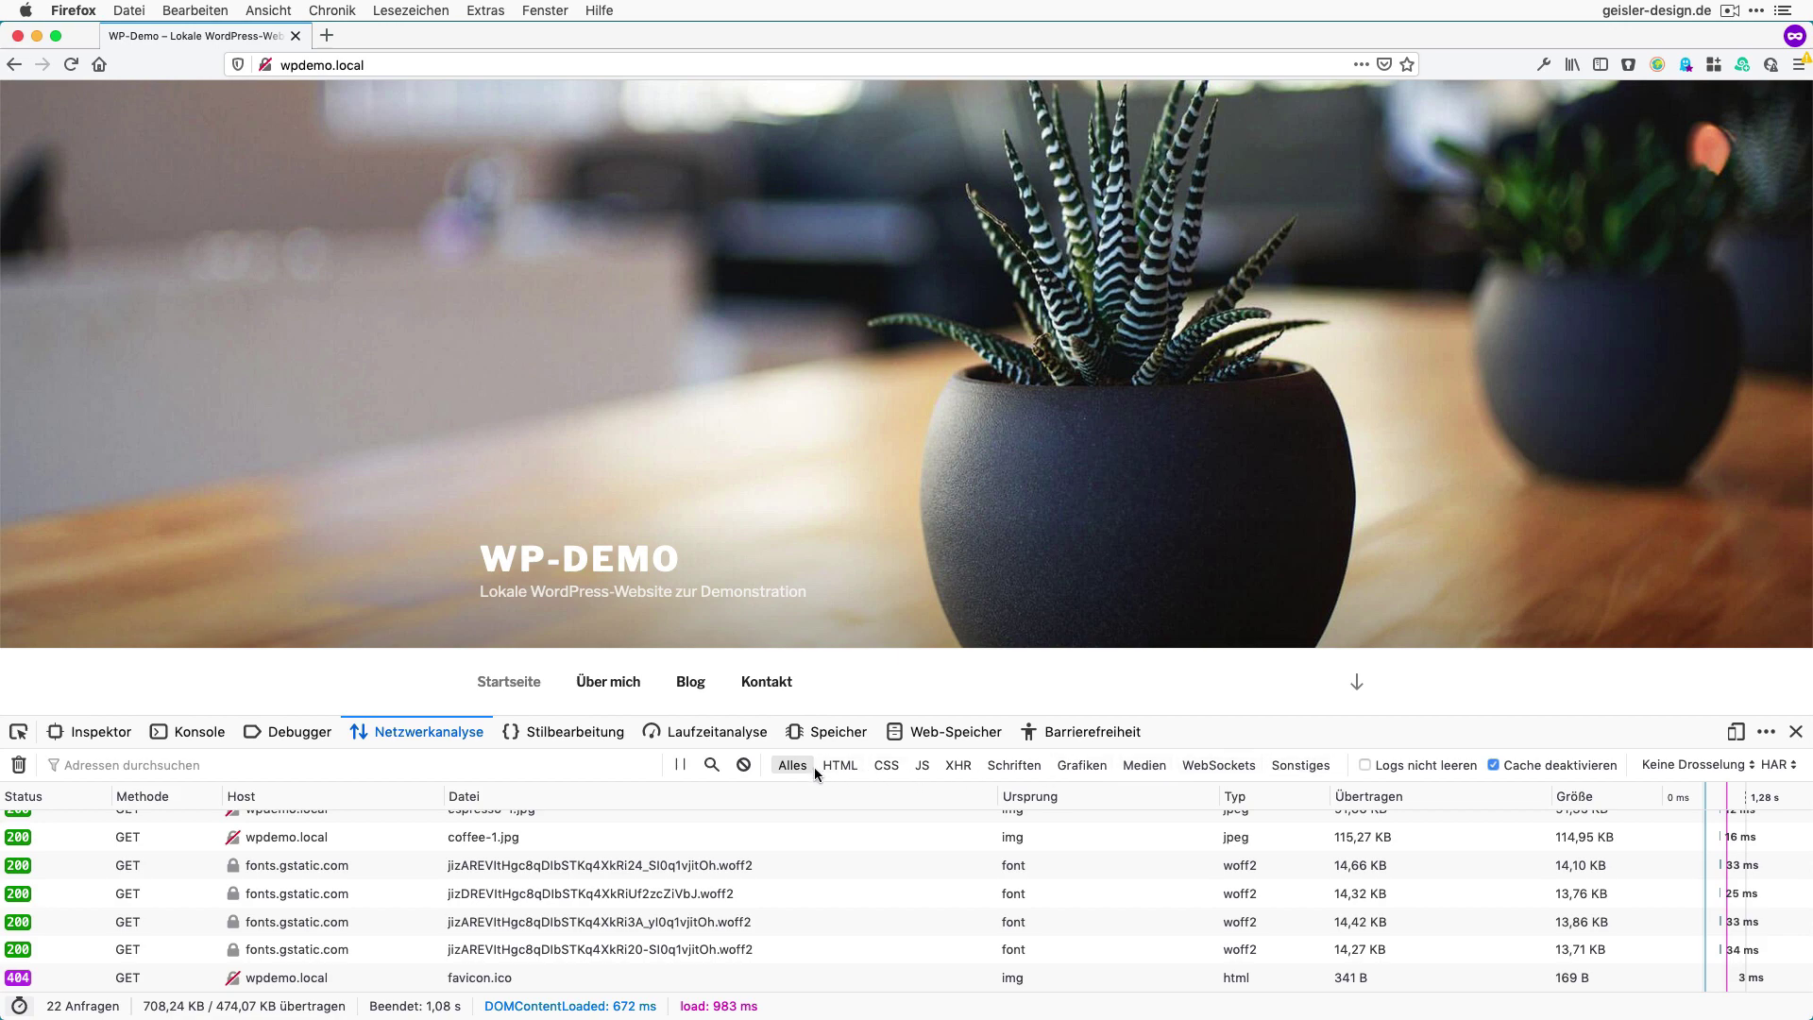
{"action": "scroll", "coordinate": [848, 864], "scroll_direction": "up", "scroll_amount": 5}
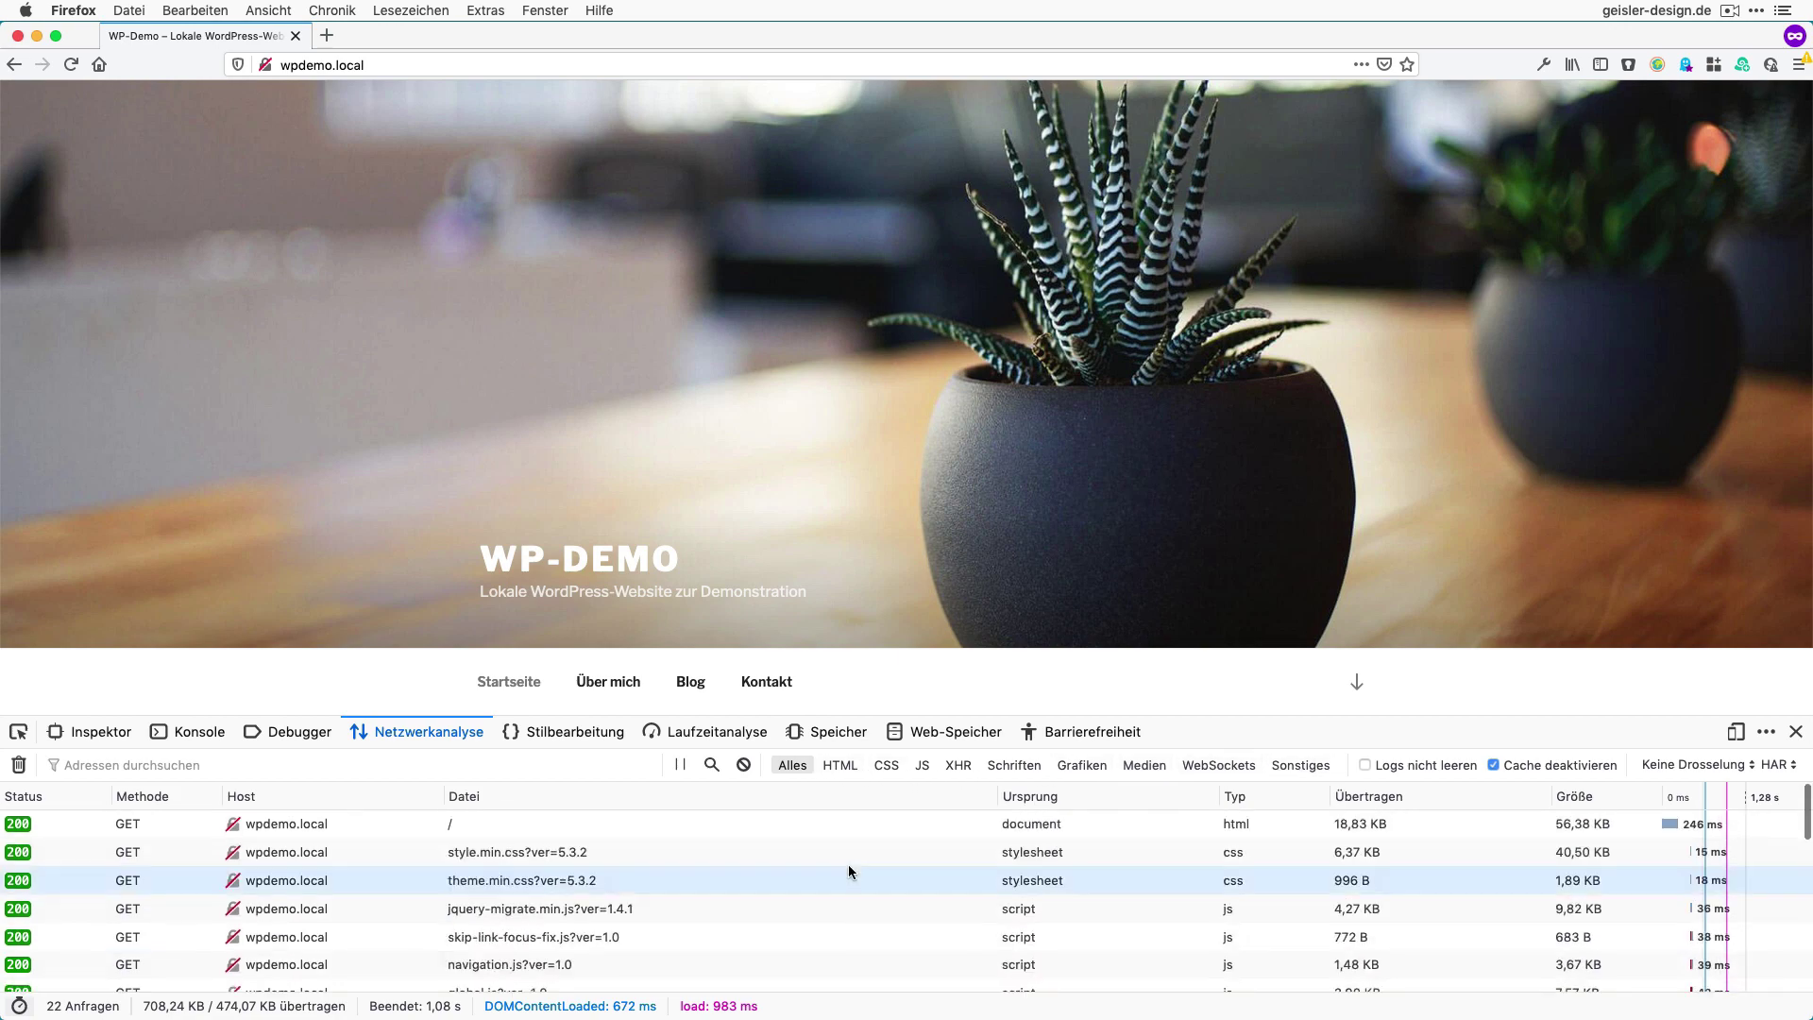
{"action": "left_click", "coordinate": [886, 764]}
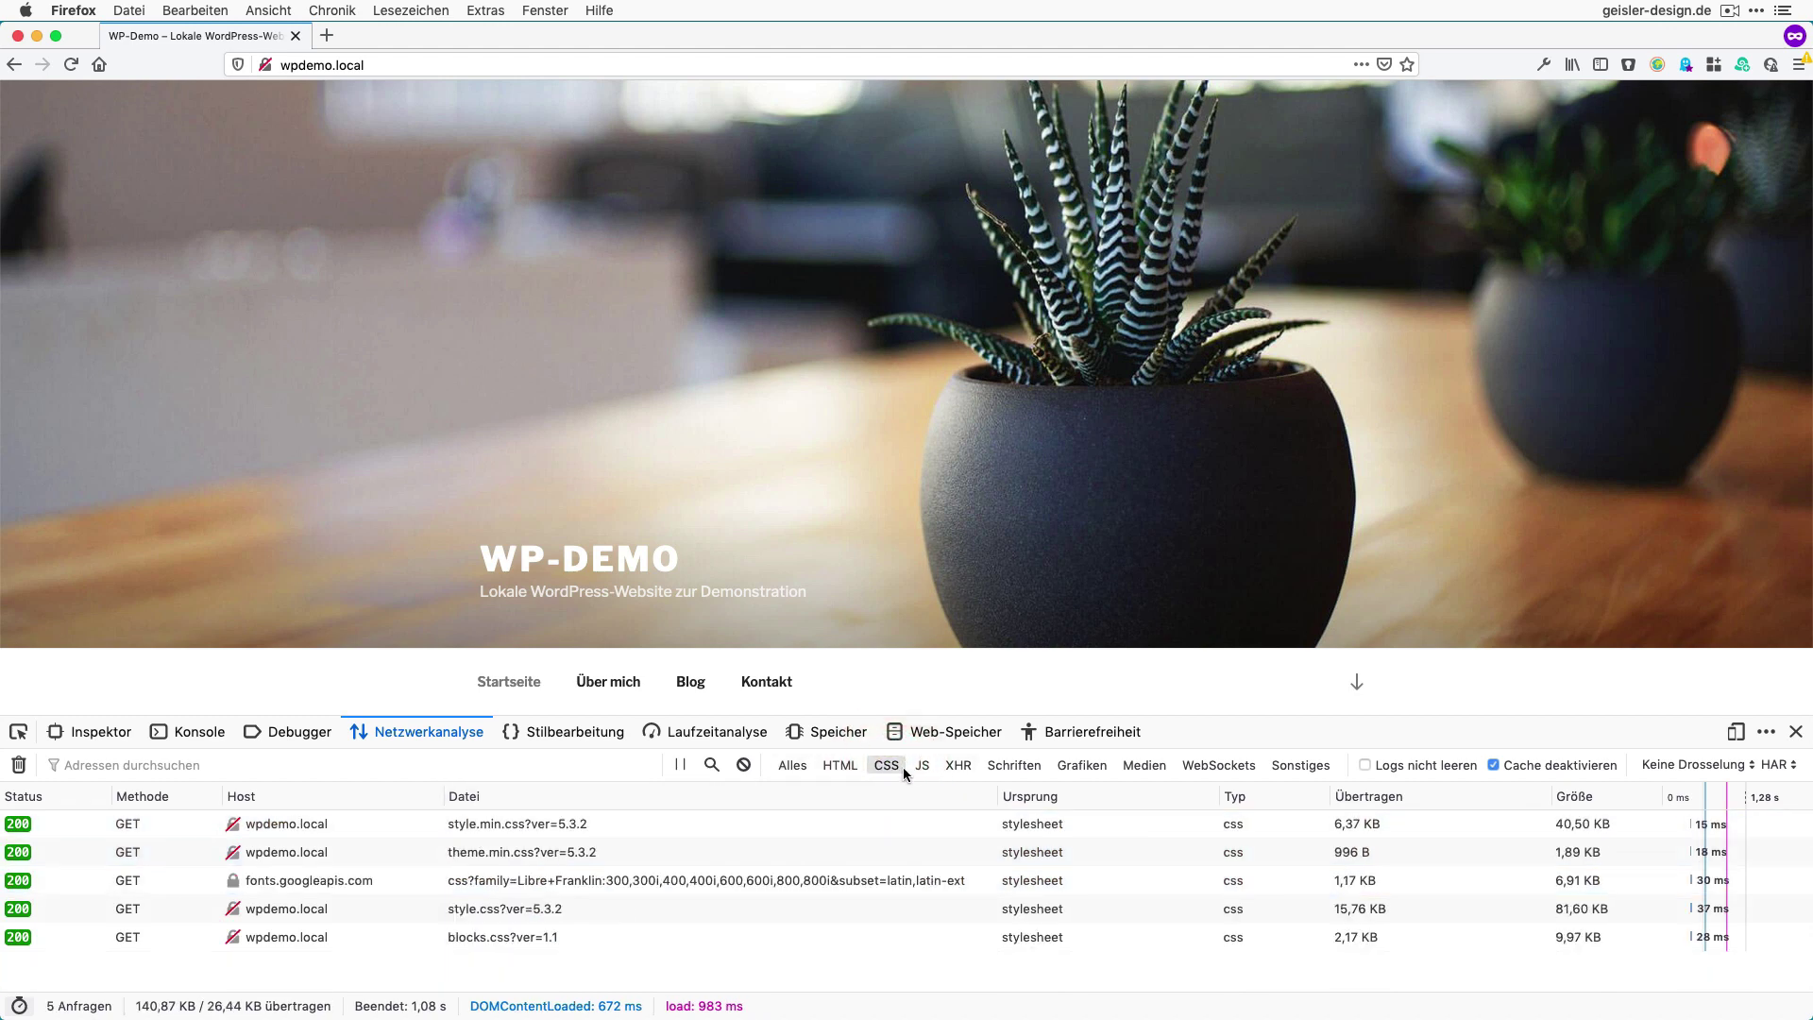
{"action": "left_click", "coordinate": [920, 765], "text": "super"}
{"action": "left_click", "coordinate": [887, 764], "text": "super"}
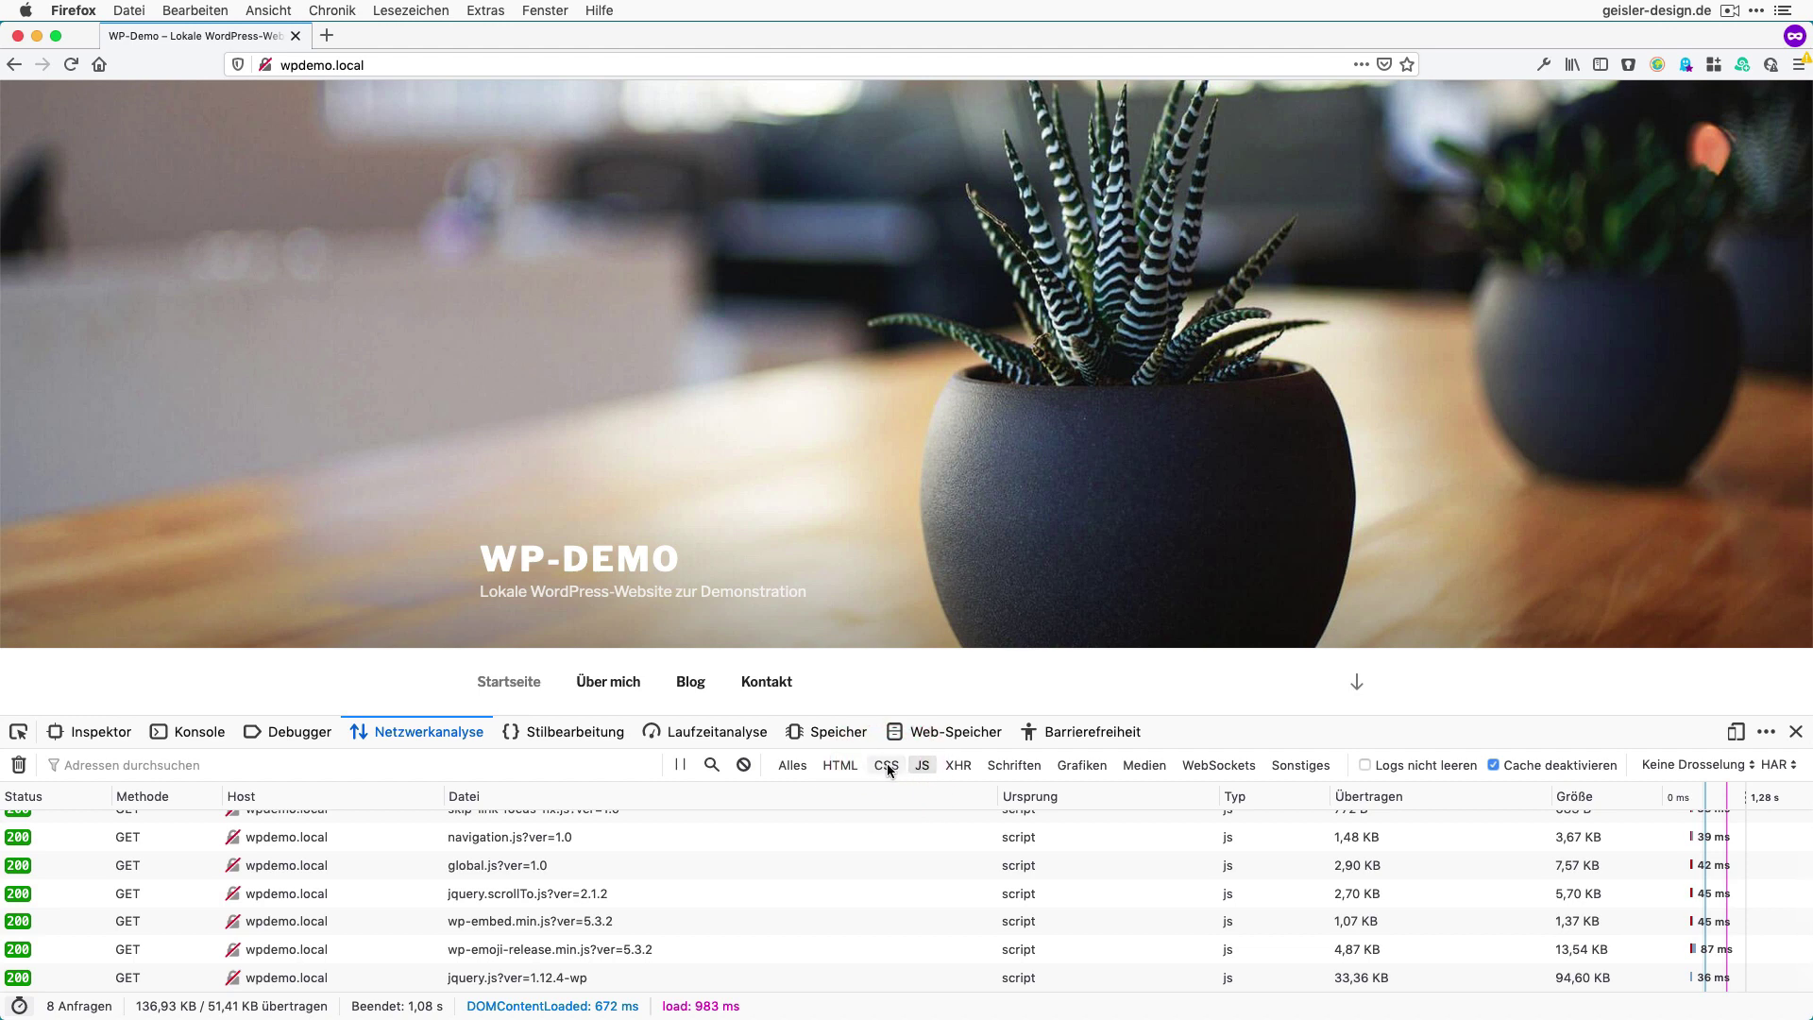
{"action": "left_click", "coordinate": [887, 765], "text": "super"}
{"action": "left_click", "coordinate": [887, 765], "text": "super"}
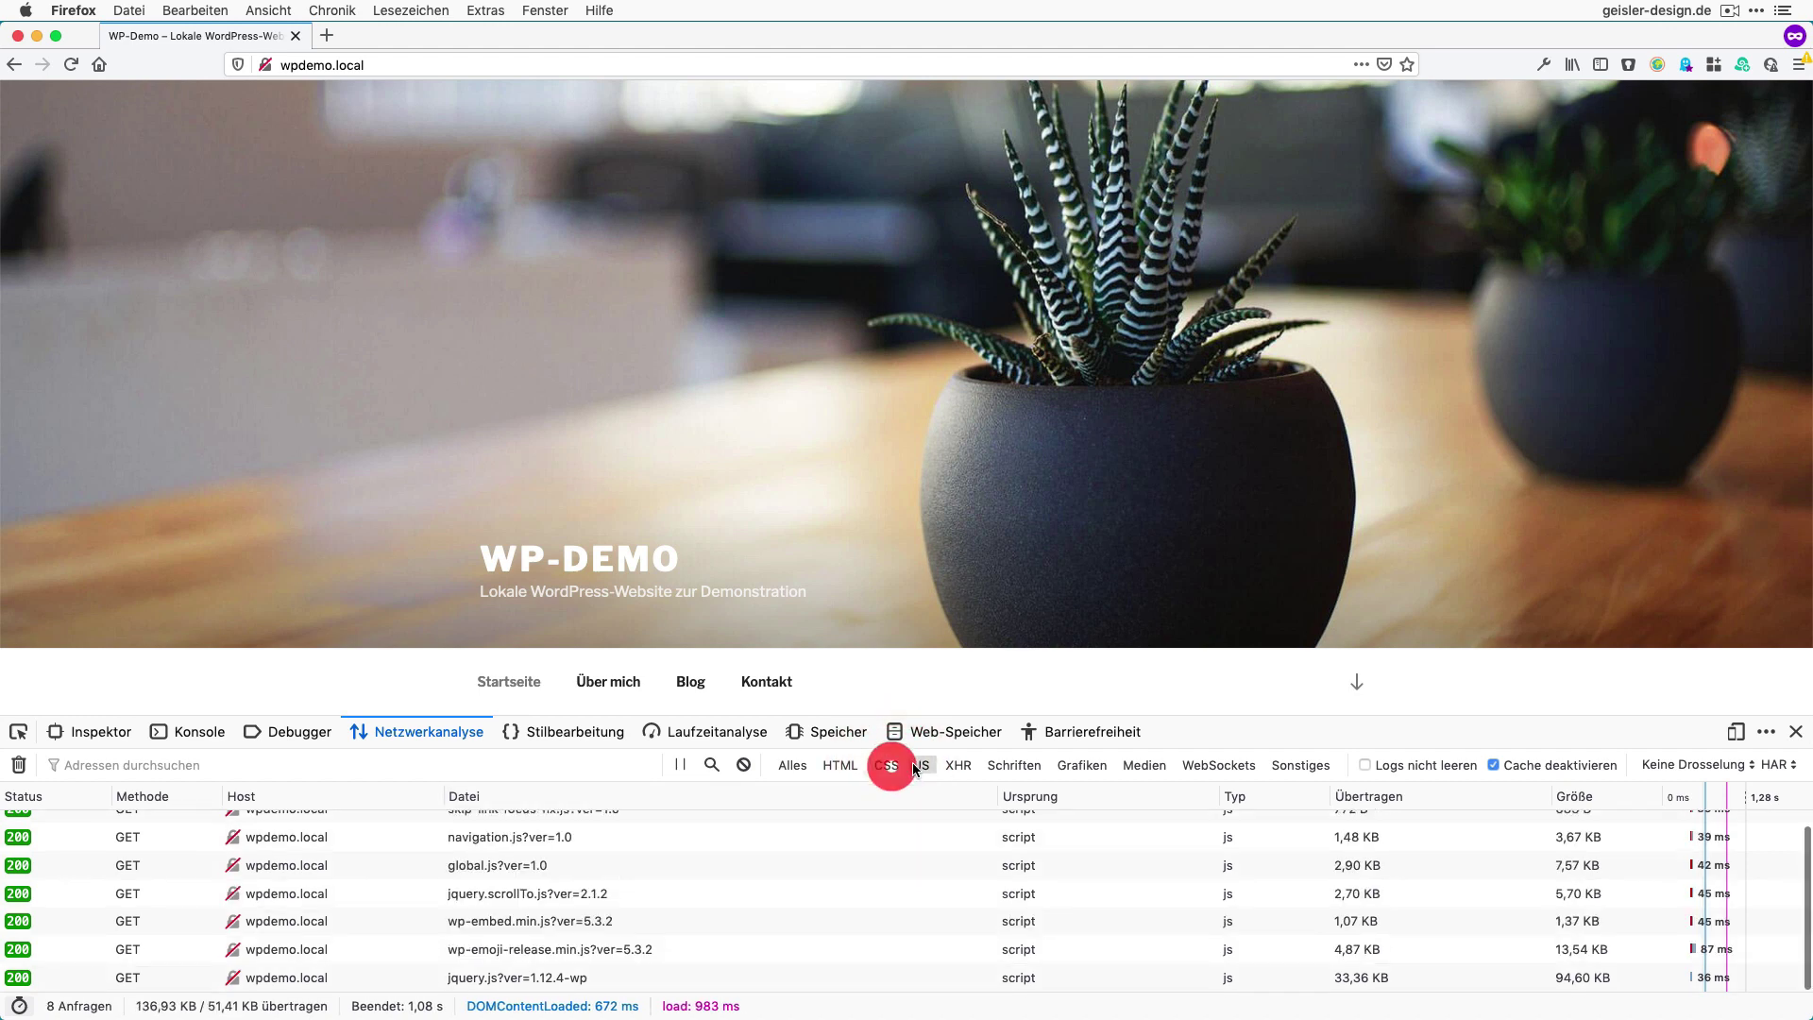
{"action": "left_click", "coordinate": [920, 765], "text": "super"}
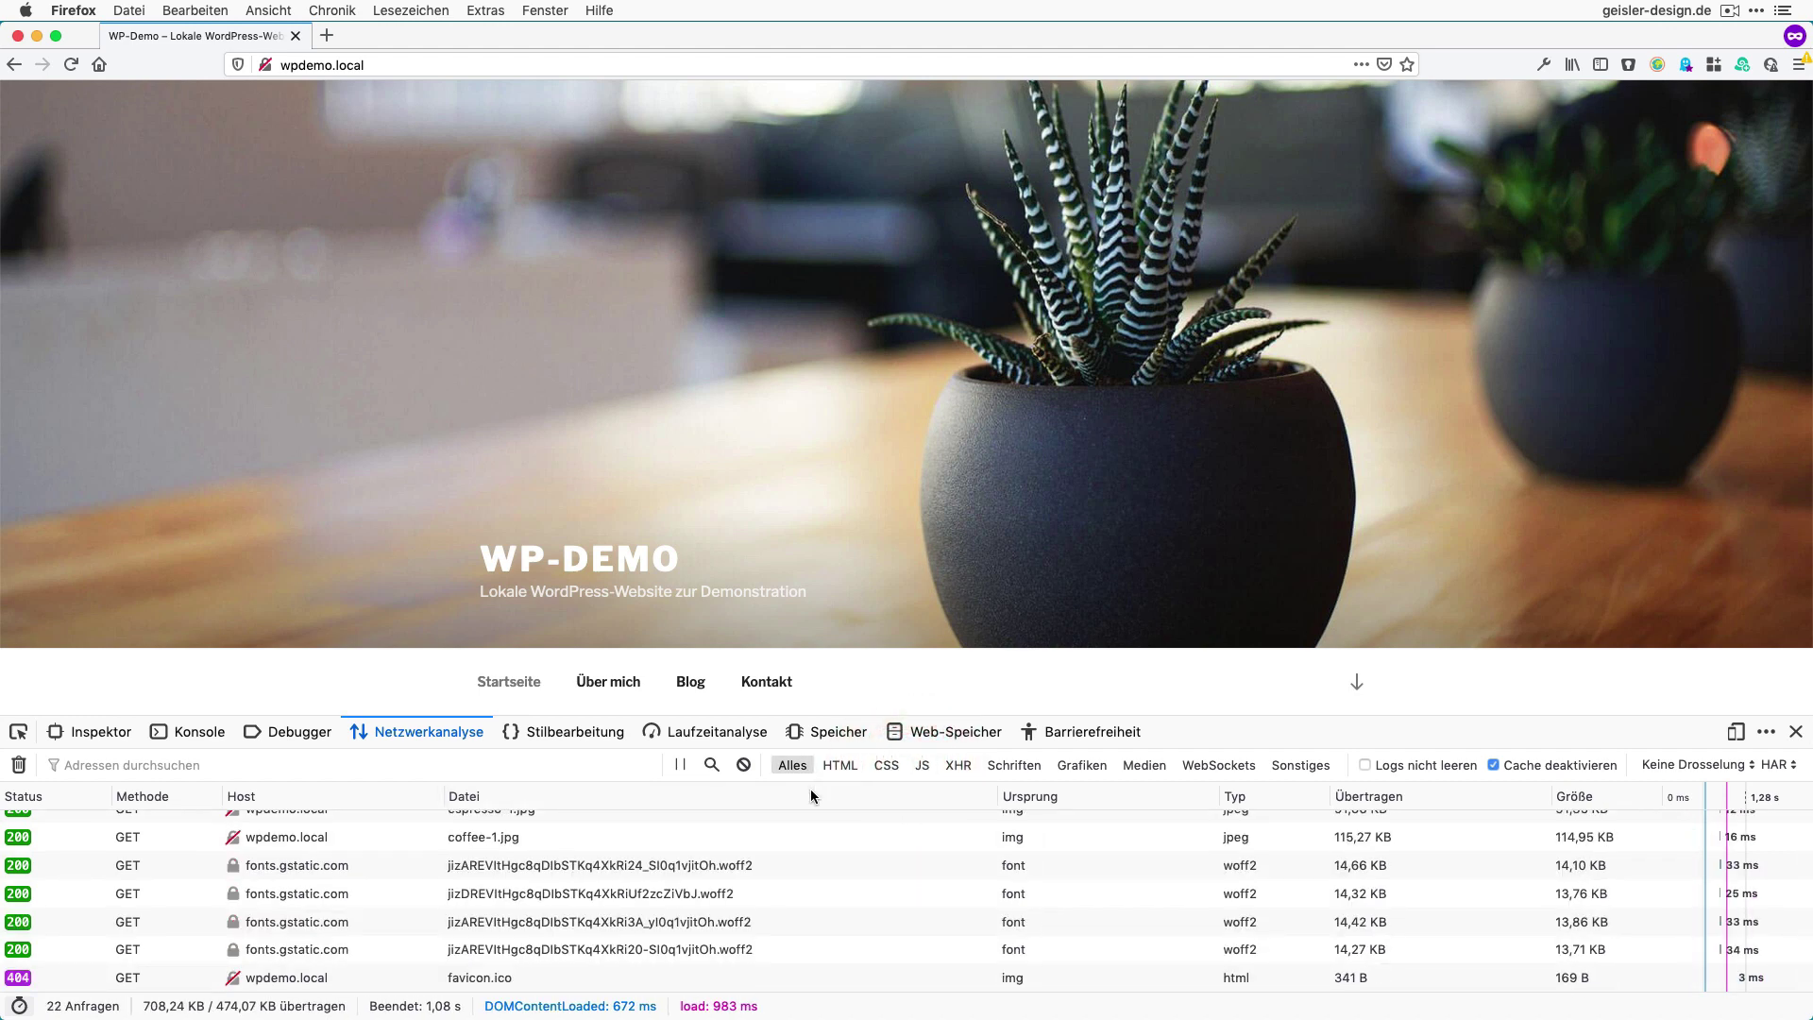
{"action": "left_click", "coordinate": [1014, 765]}
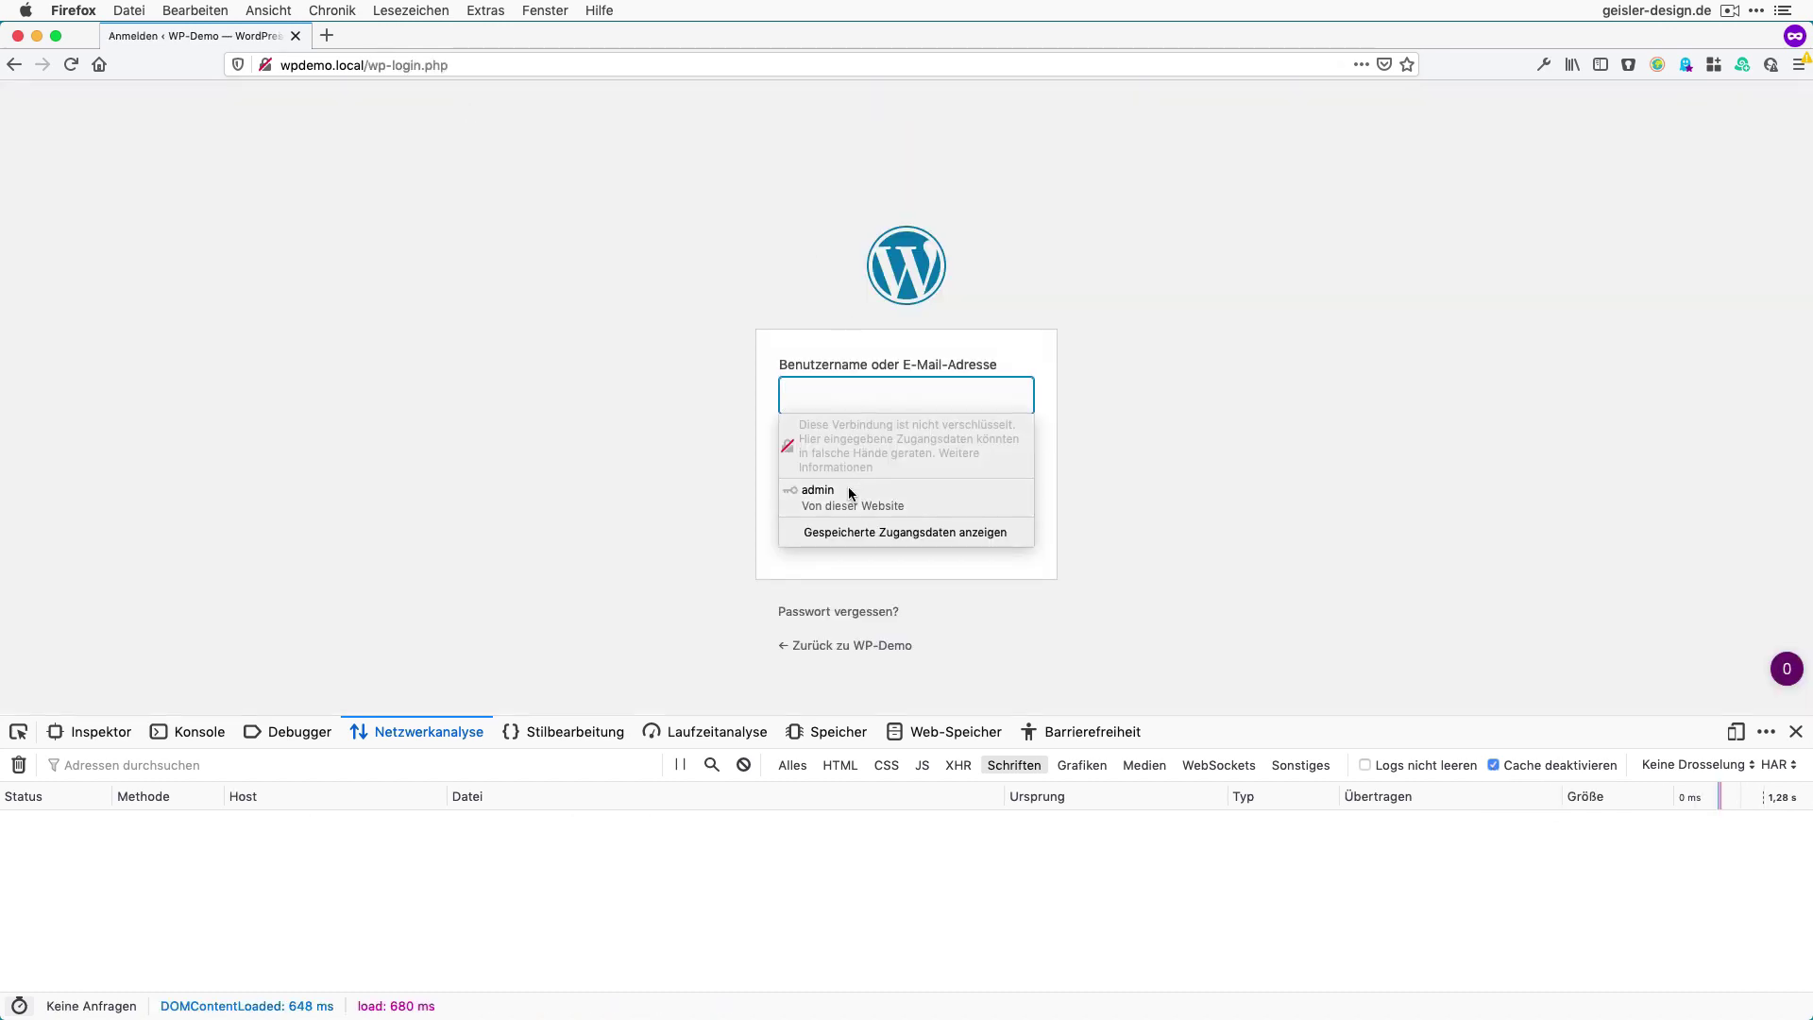
Step: Log in to WordPress with the saved username and password and activate the Twenty Twenty theme
{"action": "left_click", "coordinate": [853, 493]}
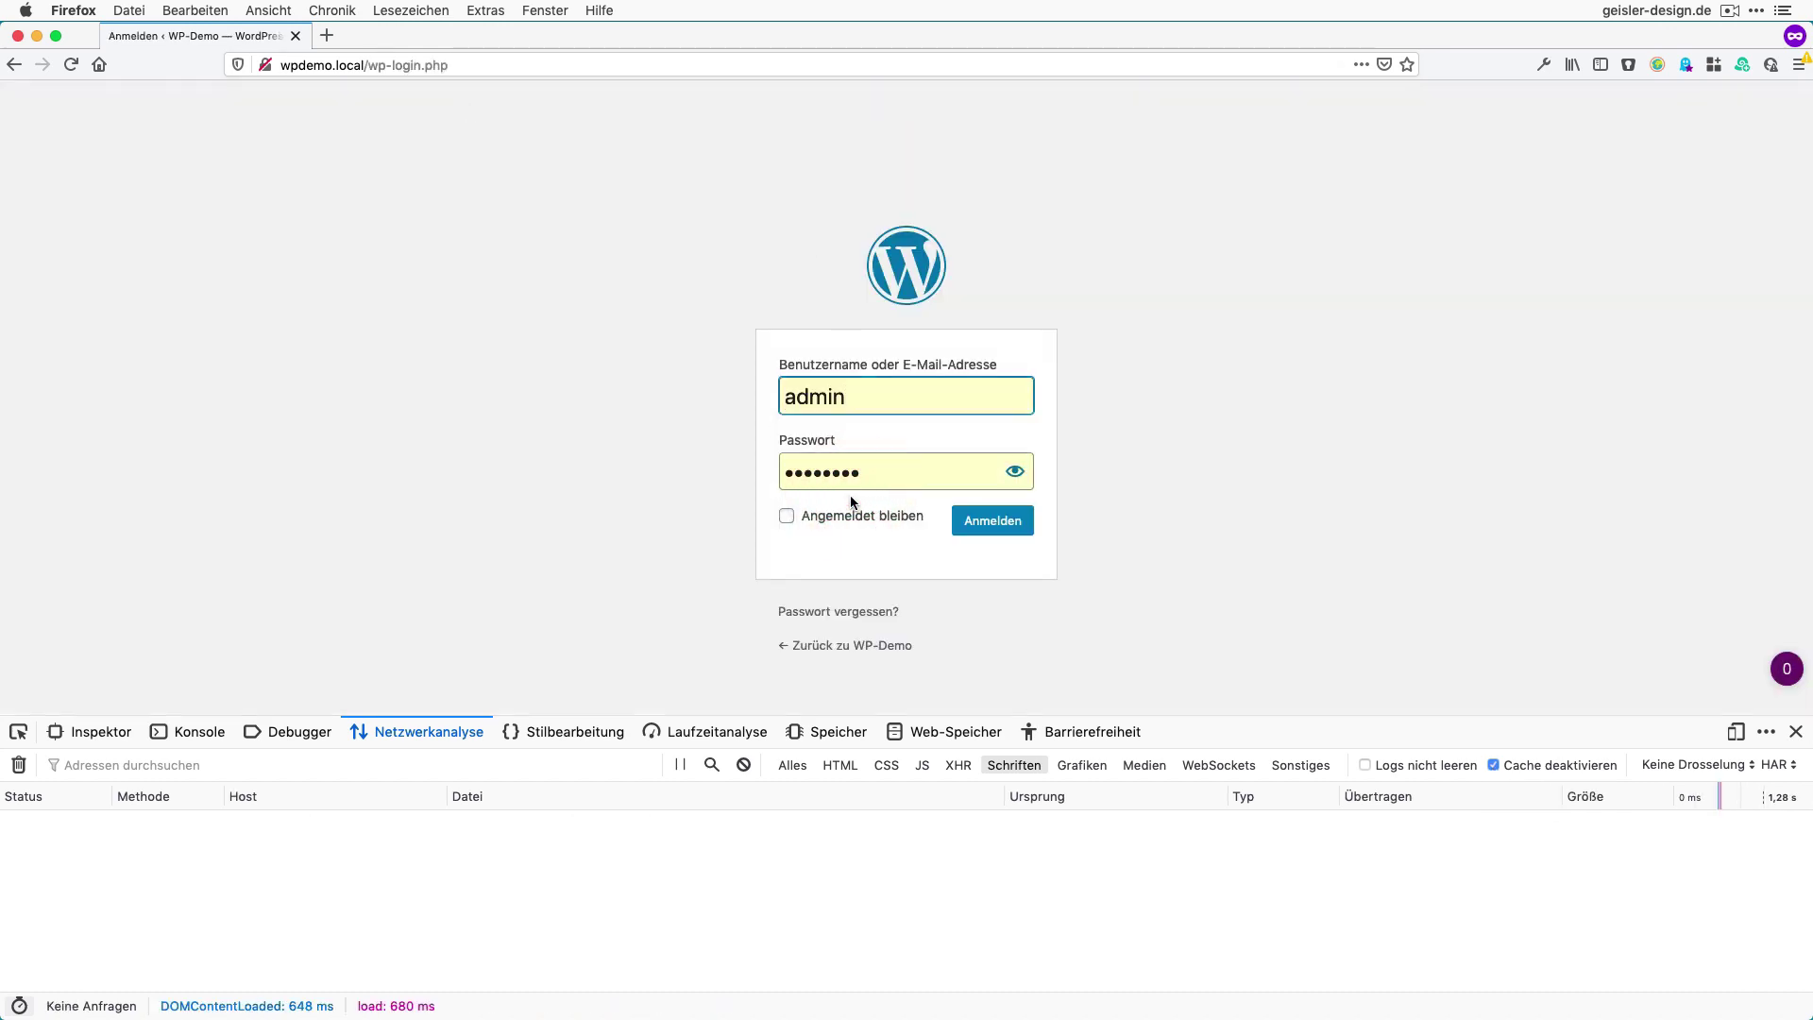
{"action": "left_click", "coordinate": [967, 521]}
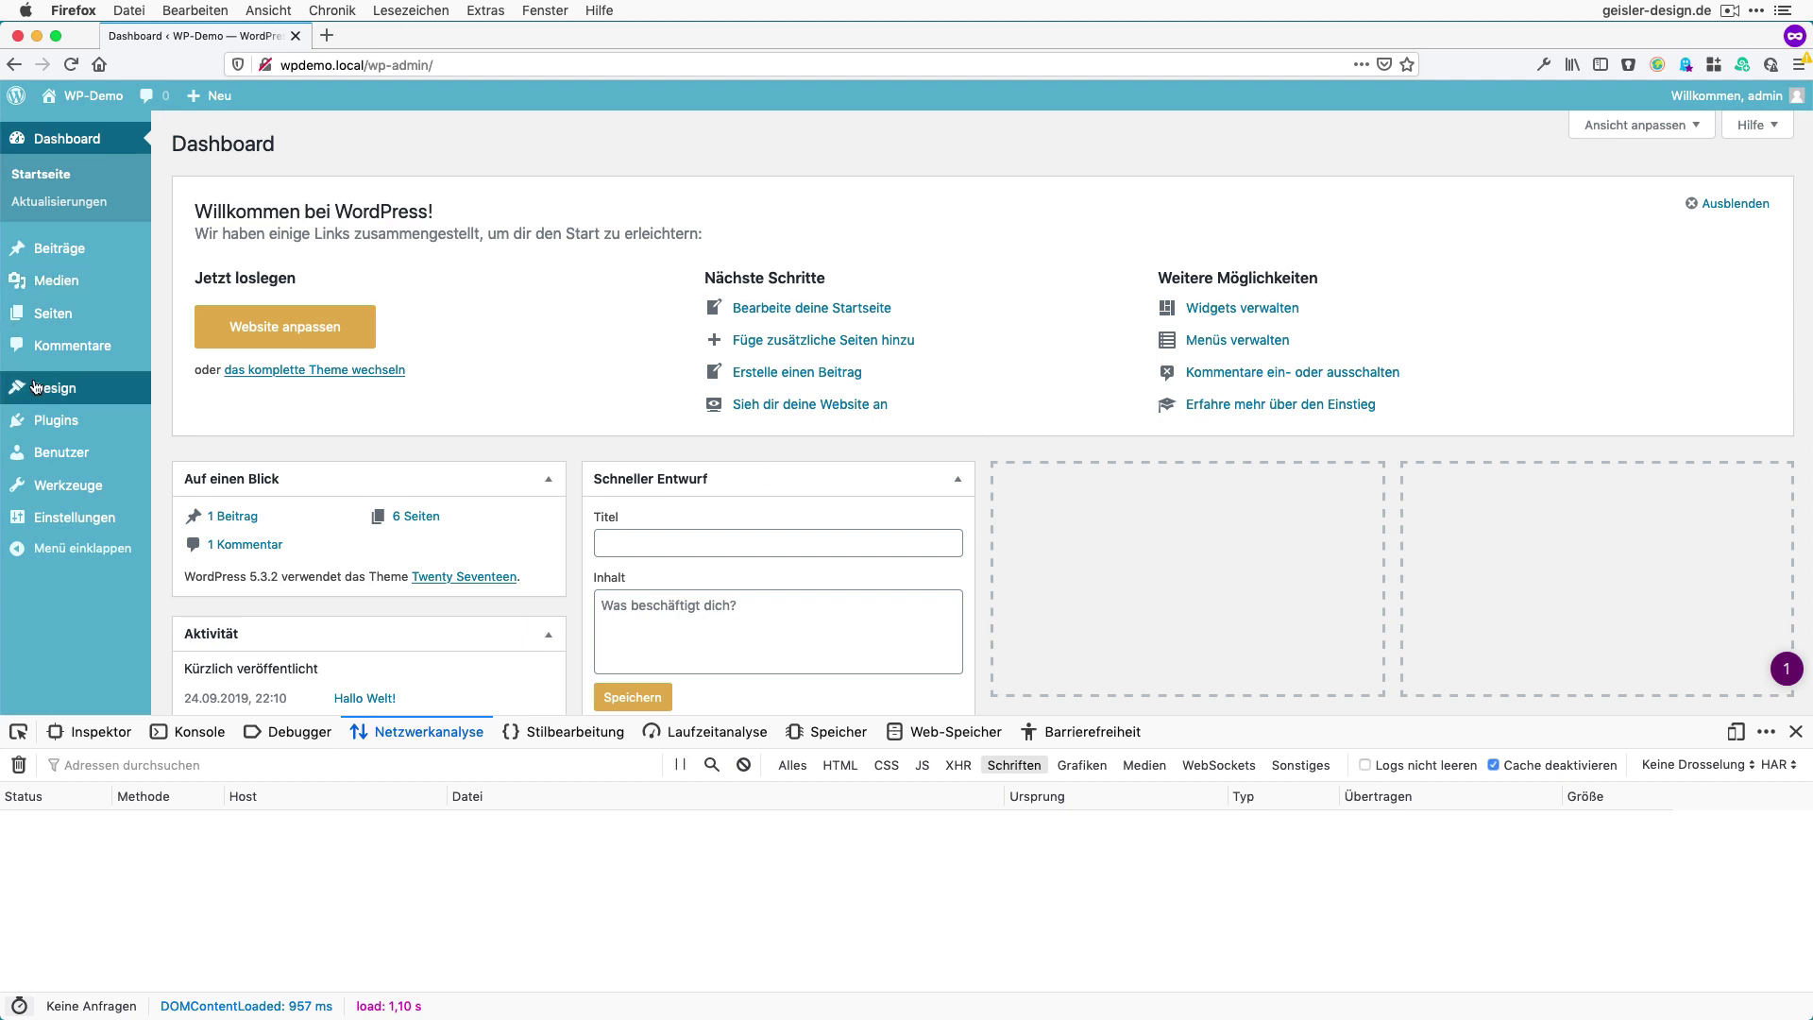
{"action": "mouse_move", "coordinate": [55, 388]}
{"action": "left_click", "coordinate": [180, 393]}
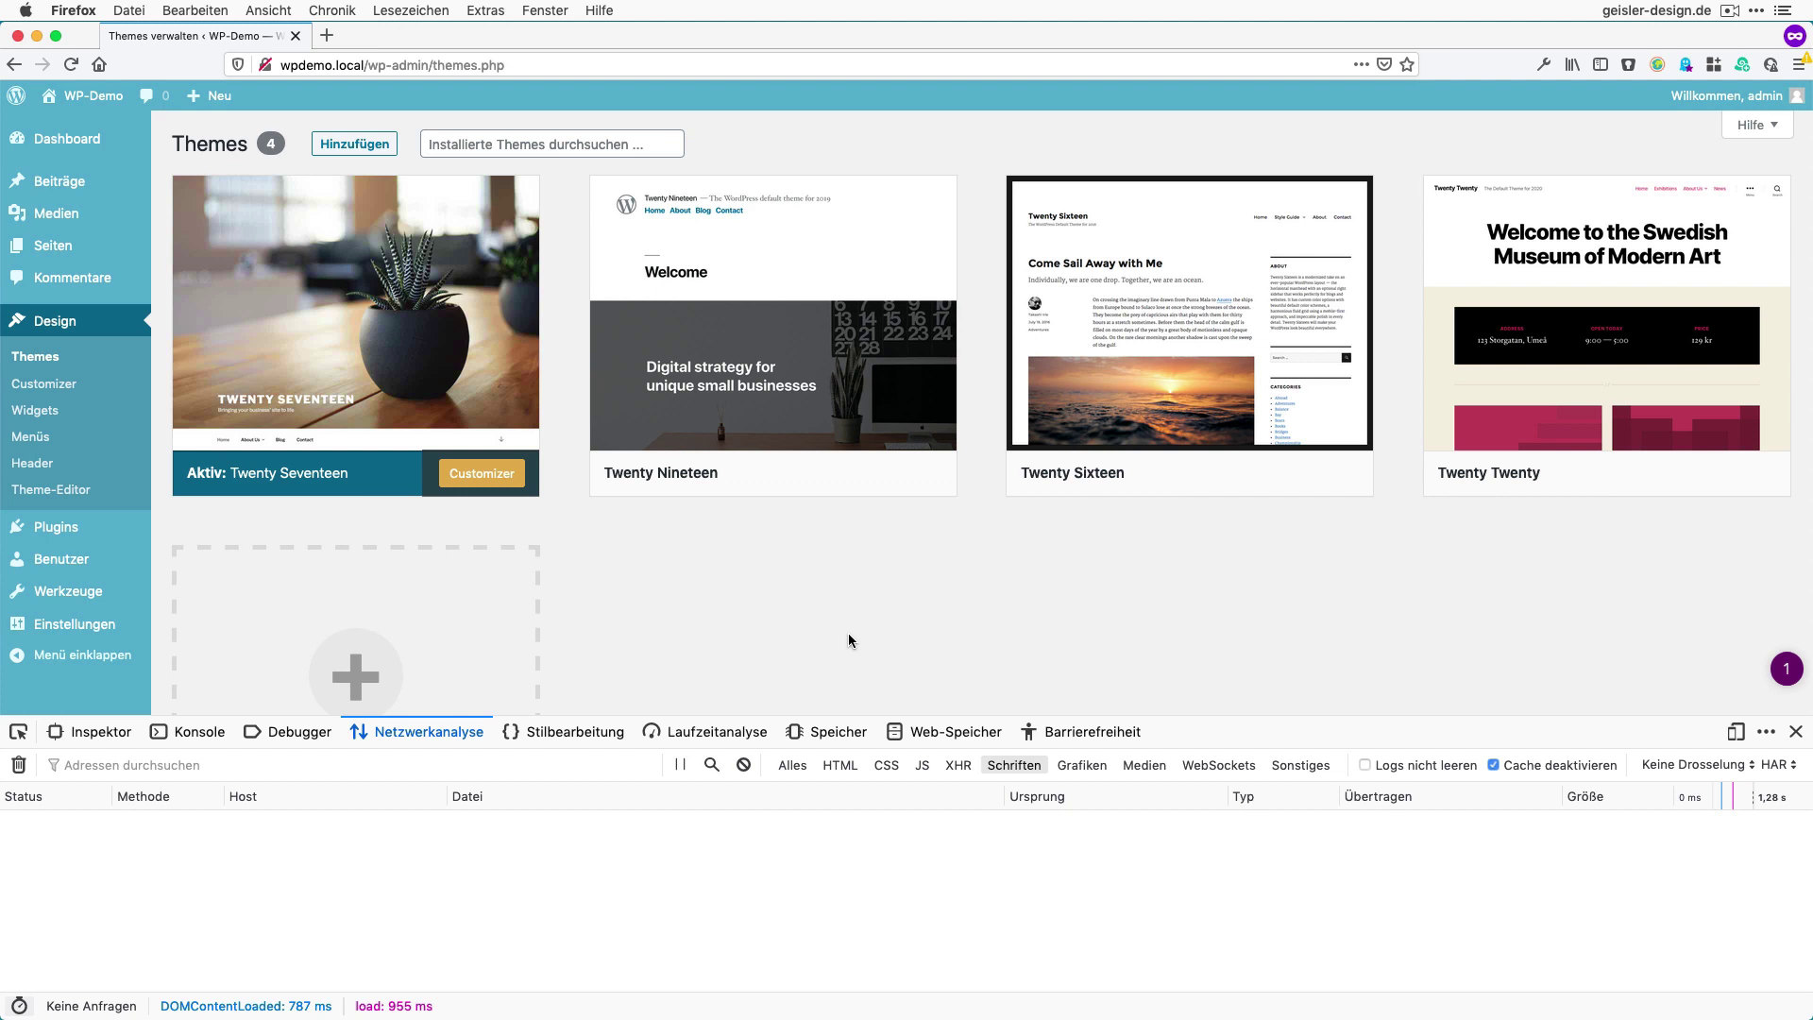
{"action": "mouse_move", "coordinate": [1550, 385]}
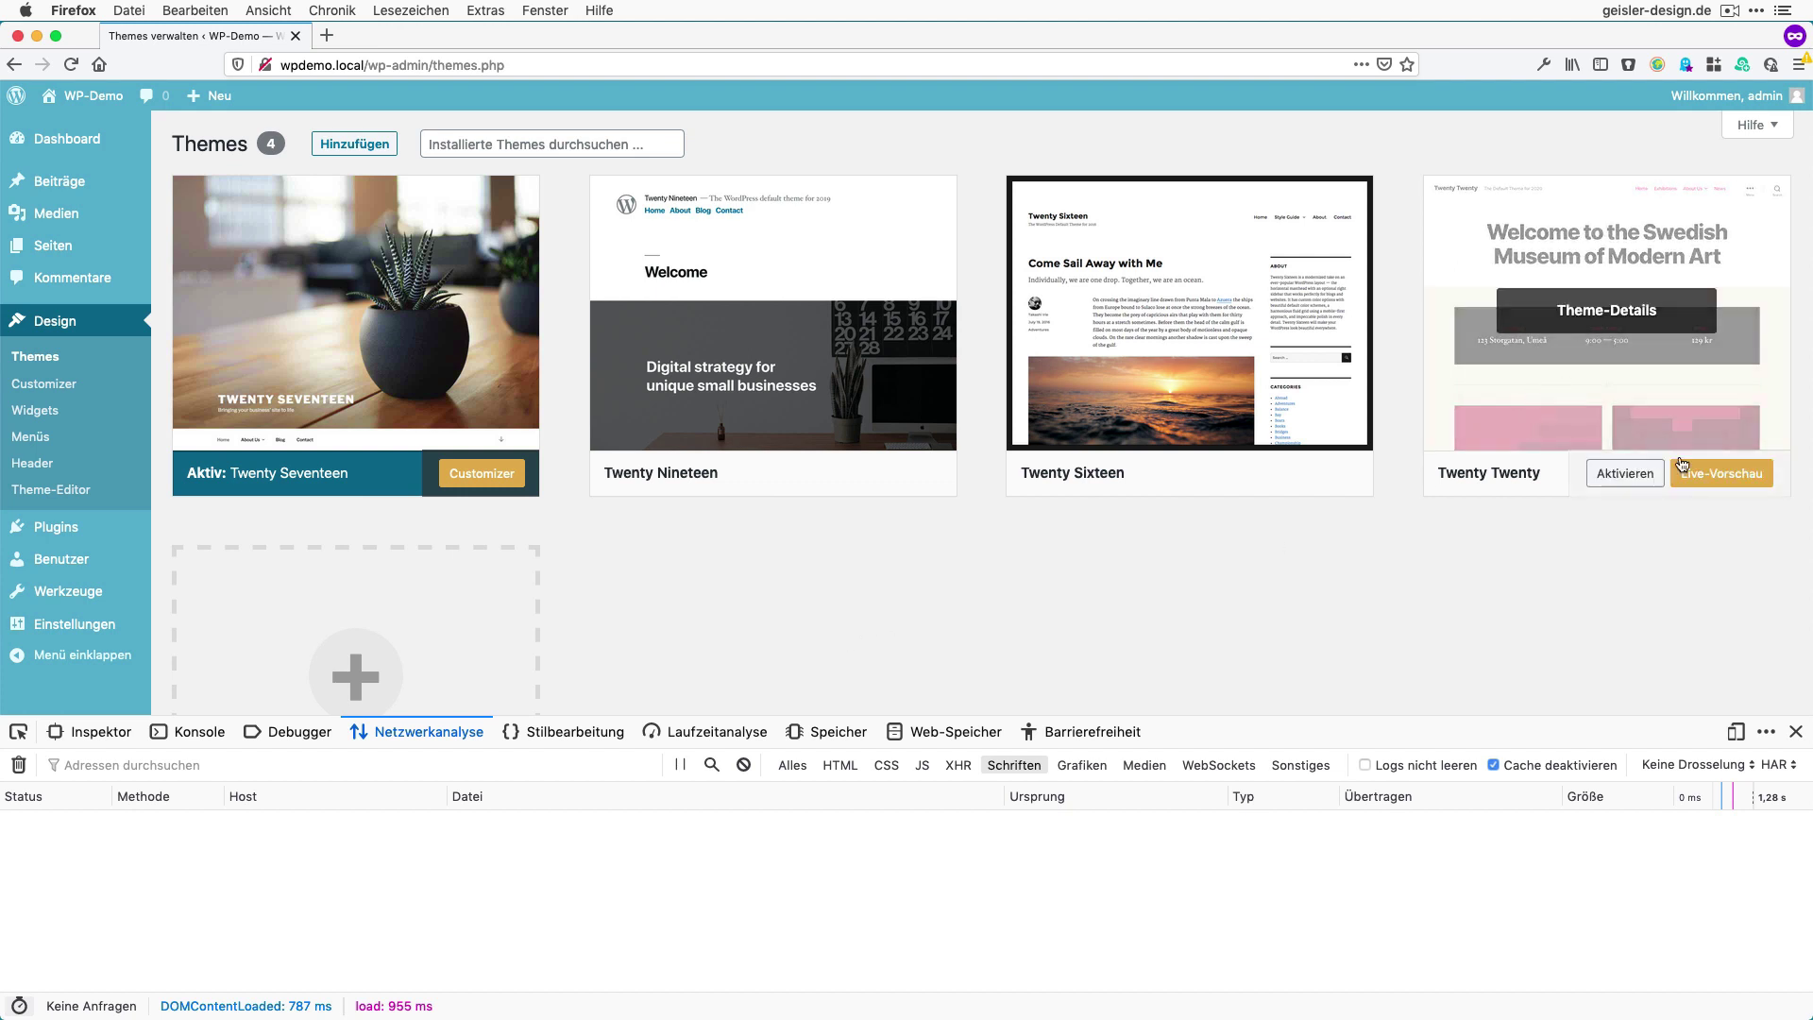
{"action": "left_click", "coordinate": [1614, 477]}
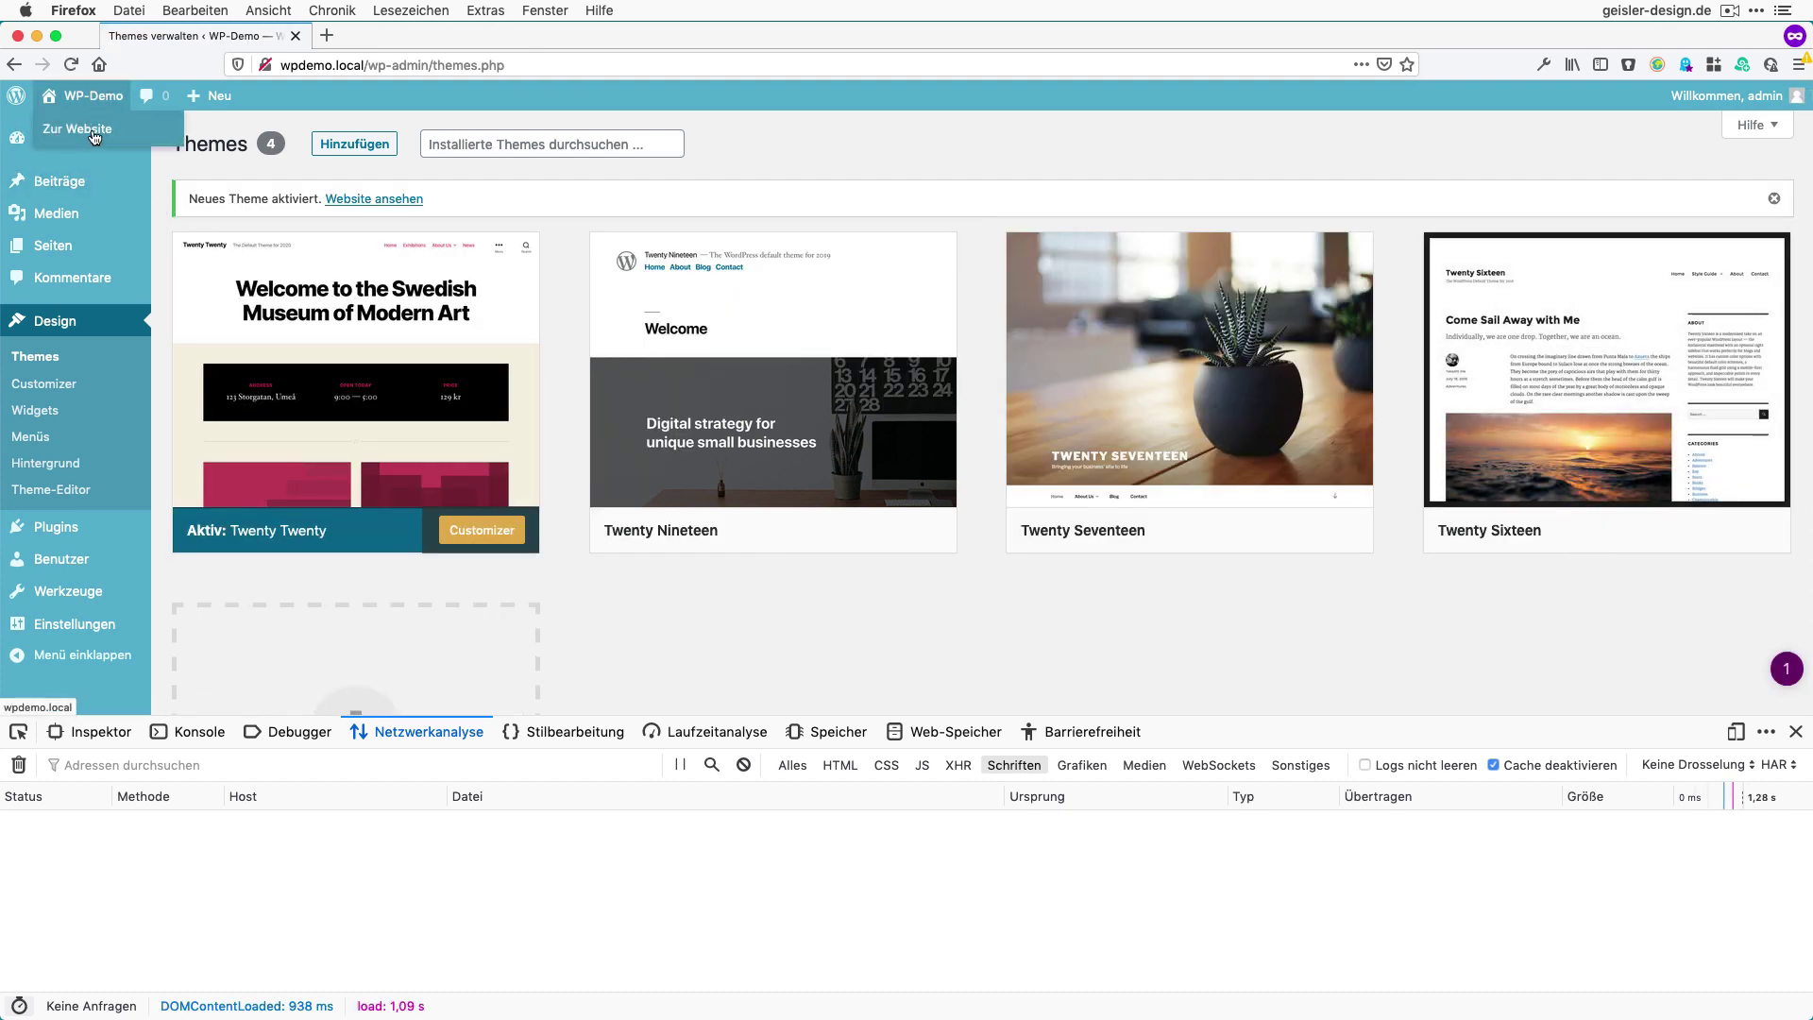
Step: View the website's front end and examine the requested address of the Inter-upright-var.woff2 font
{"action": "left_click", "coordinate": [92, 130]}
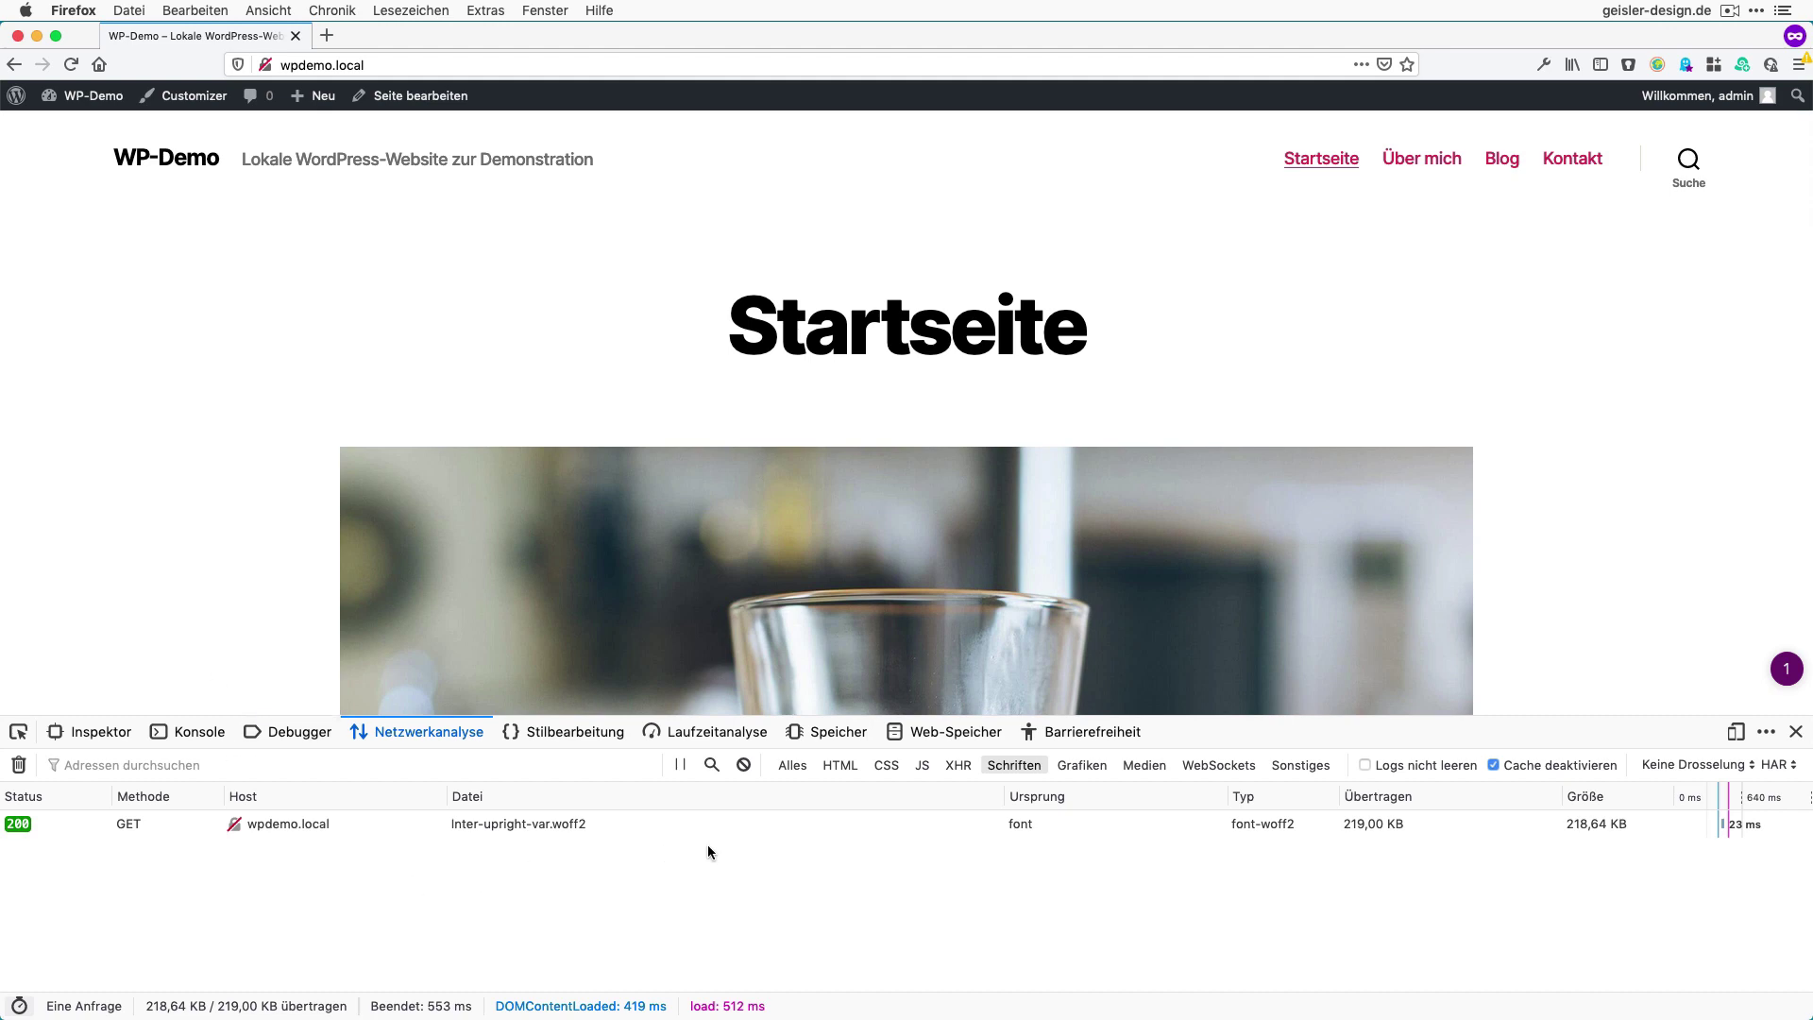
{"action": "left_click", "coordinate": [545, 826]}
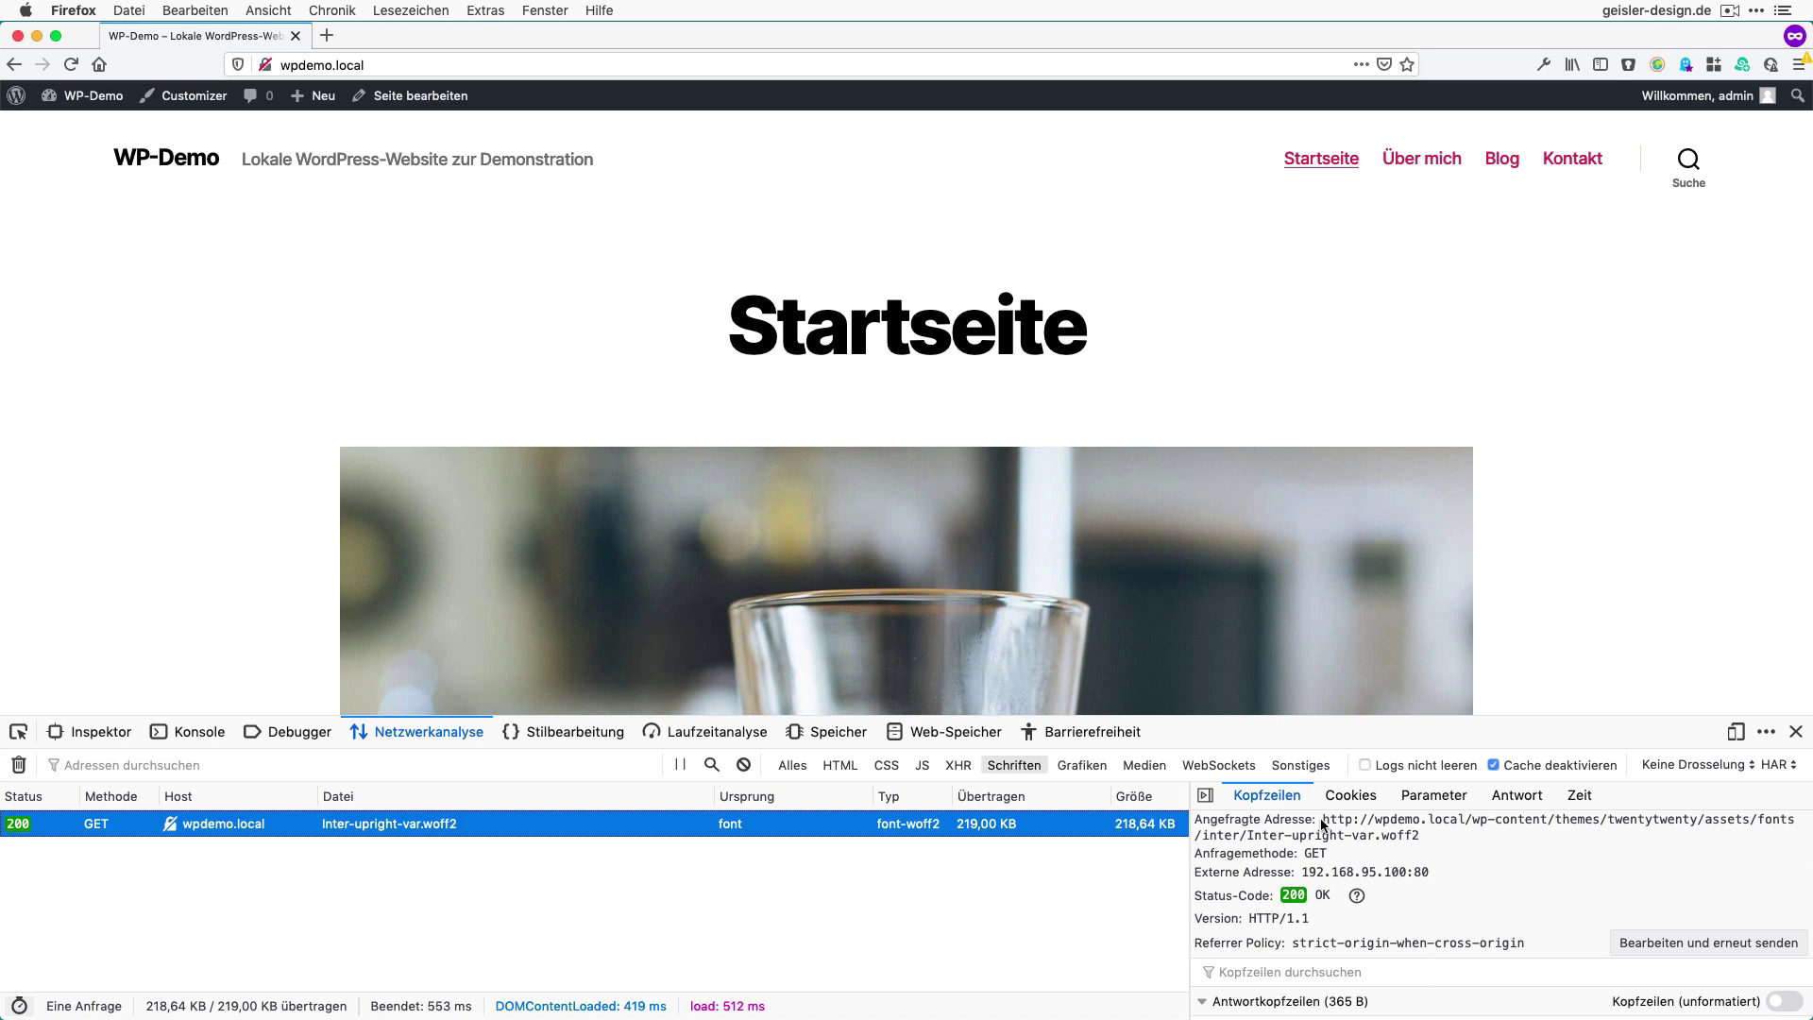
{"action": "left_click_drag", "start_coordinate": [1322, 819], "coordinate": [1425, 840]}
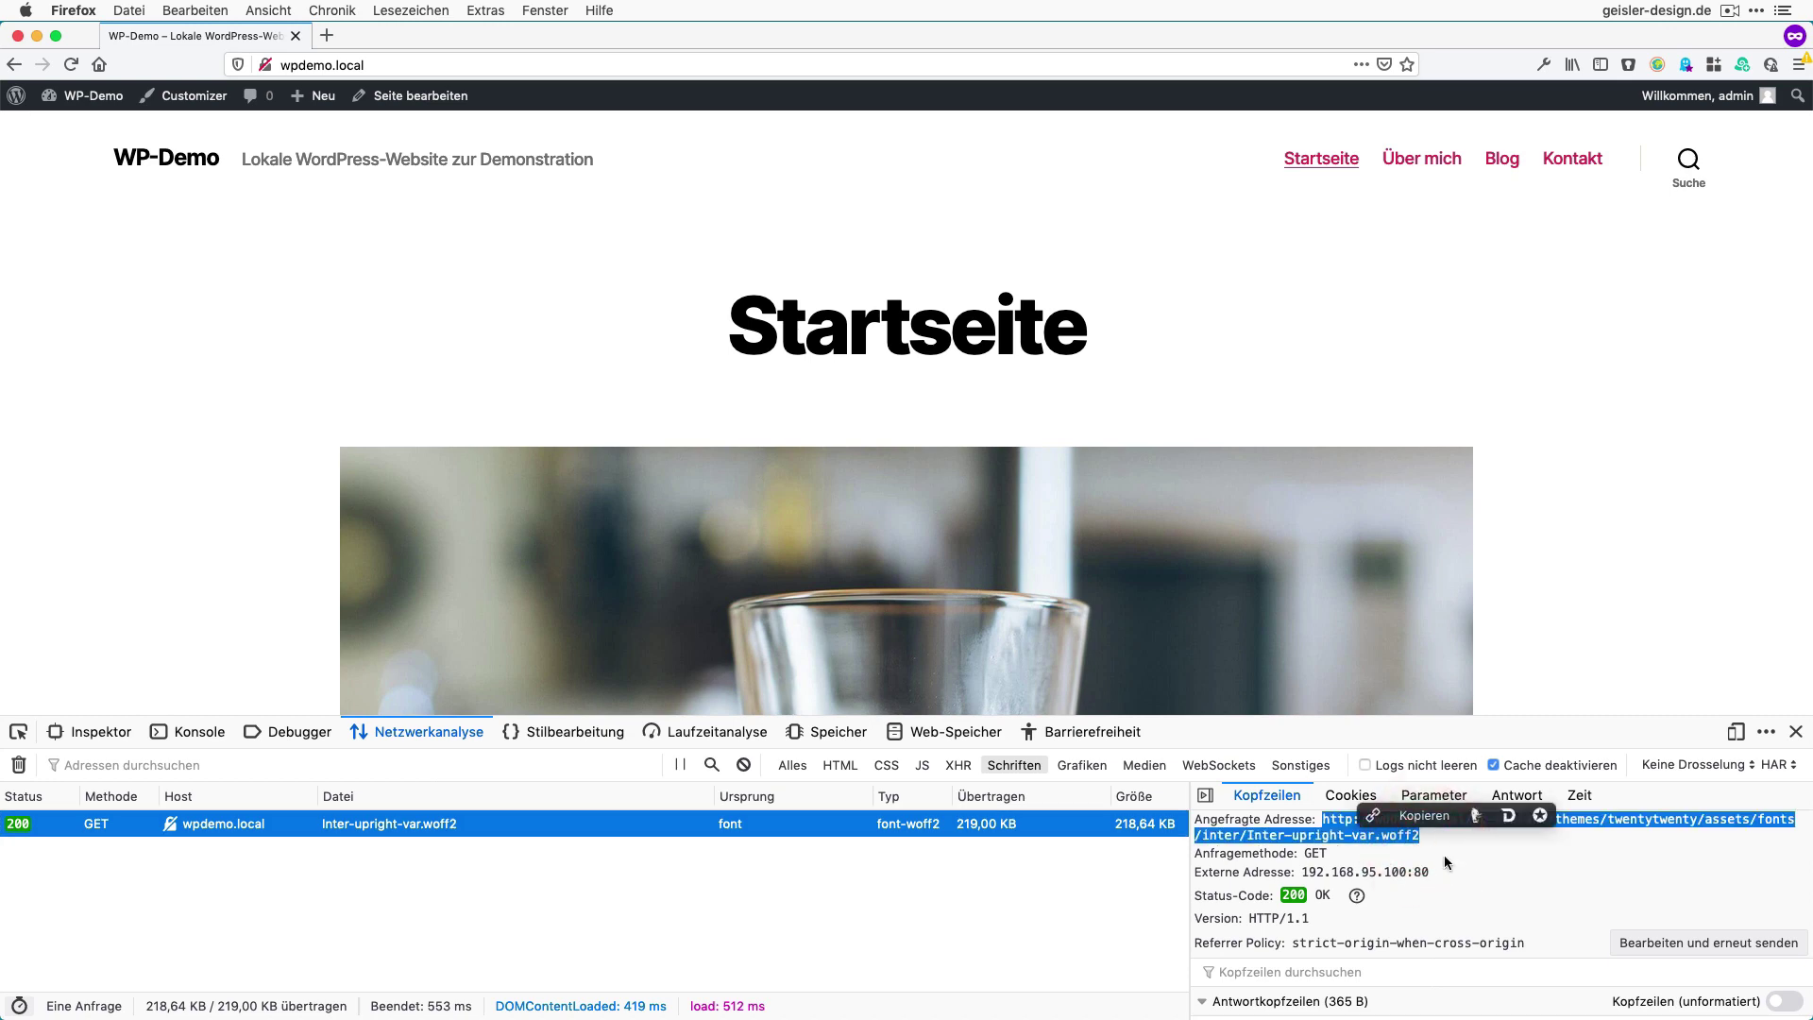
{"action": "left_click", "coordinate": [1503, 859]}
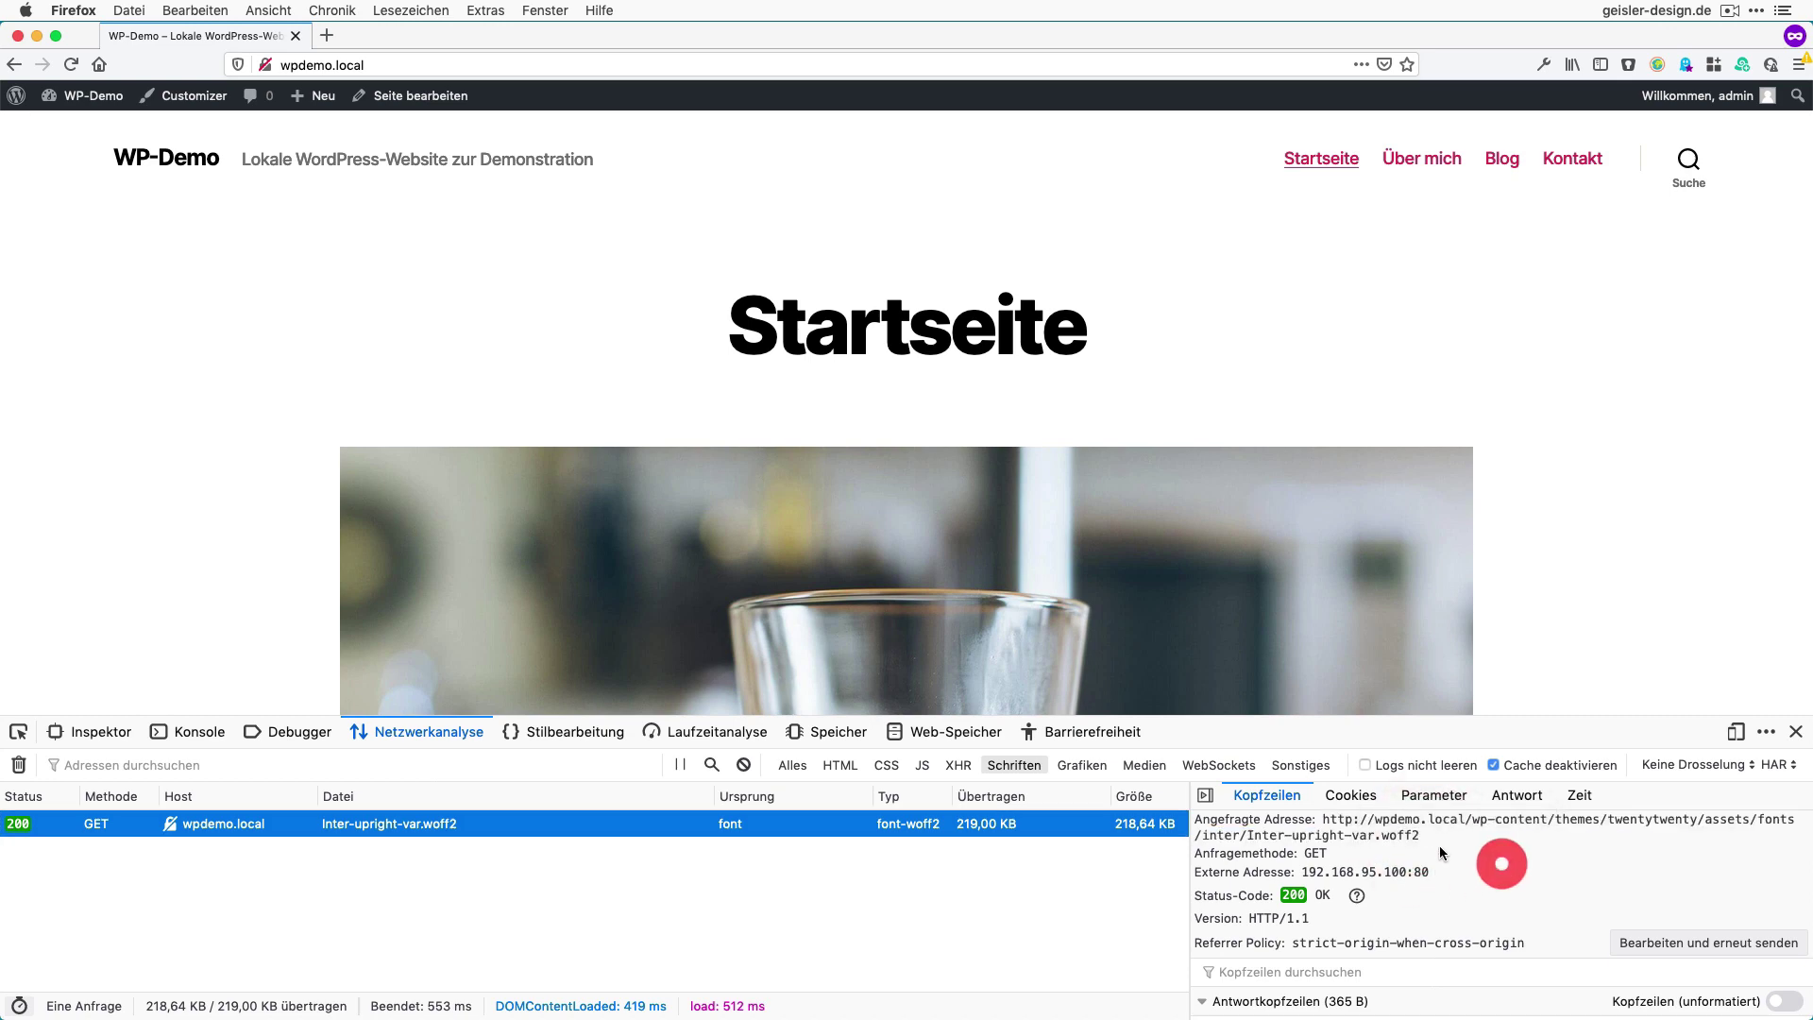
{"action": "triple_click", "coordinate": [1322, 820]}
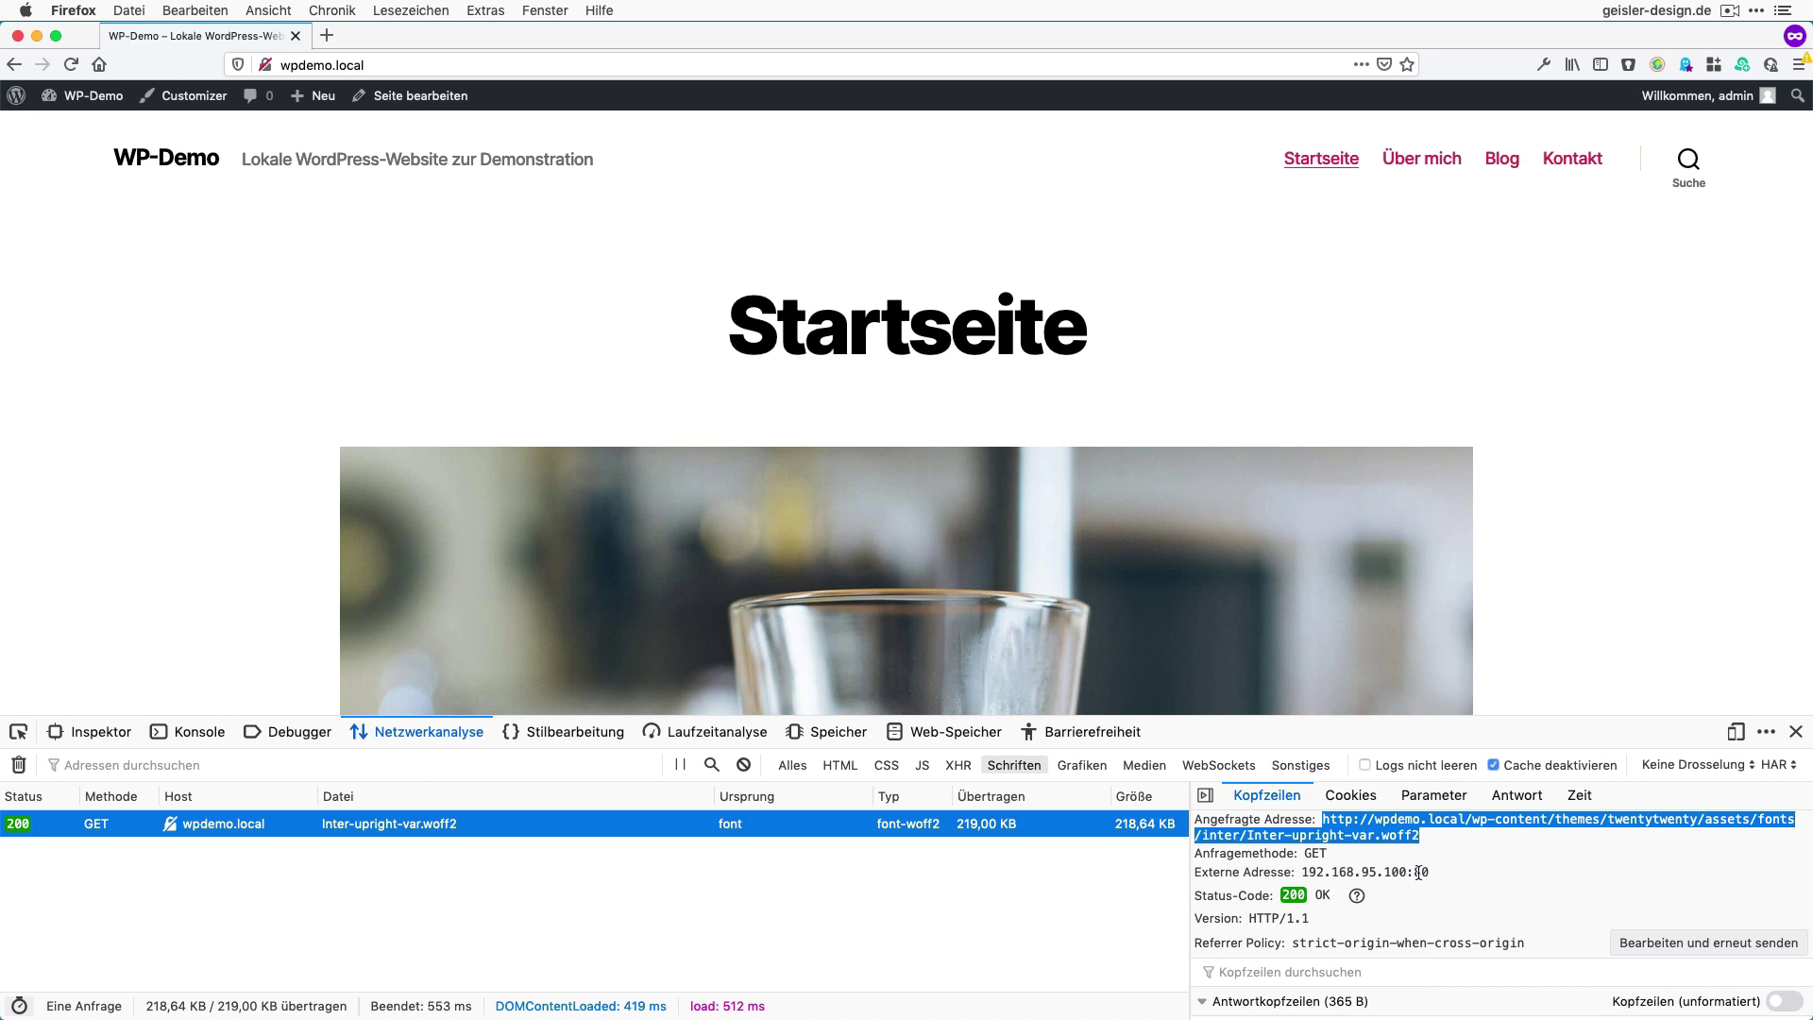
Step: Return to the theme management page and activate the Twenty Nineteen theme
{"action": "mouse_move", "coordinate": [85, 96]}
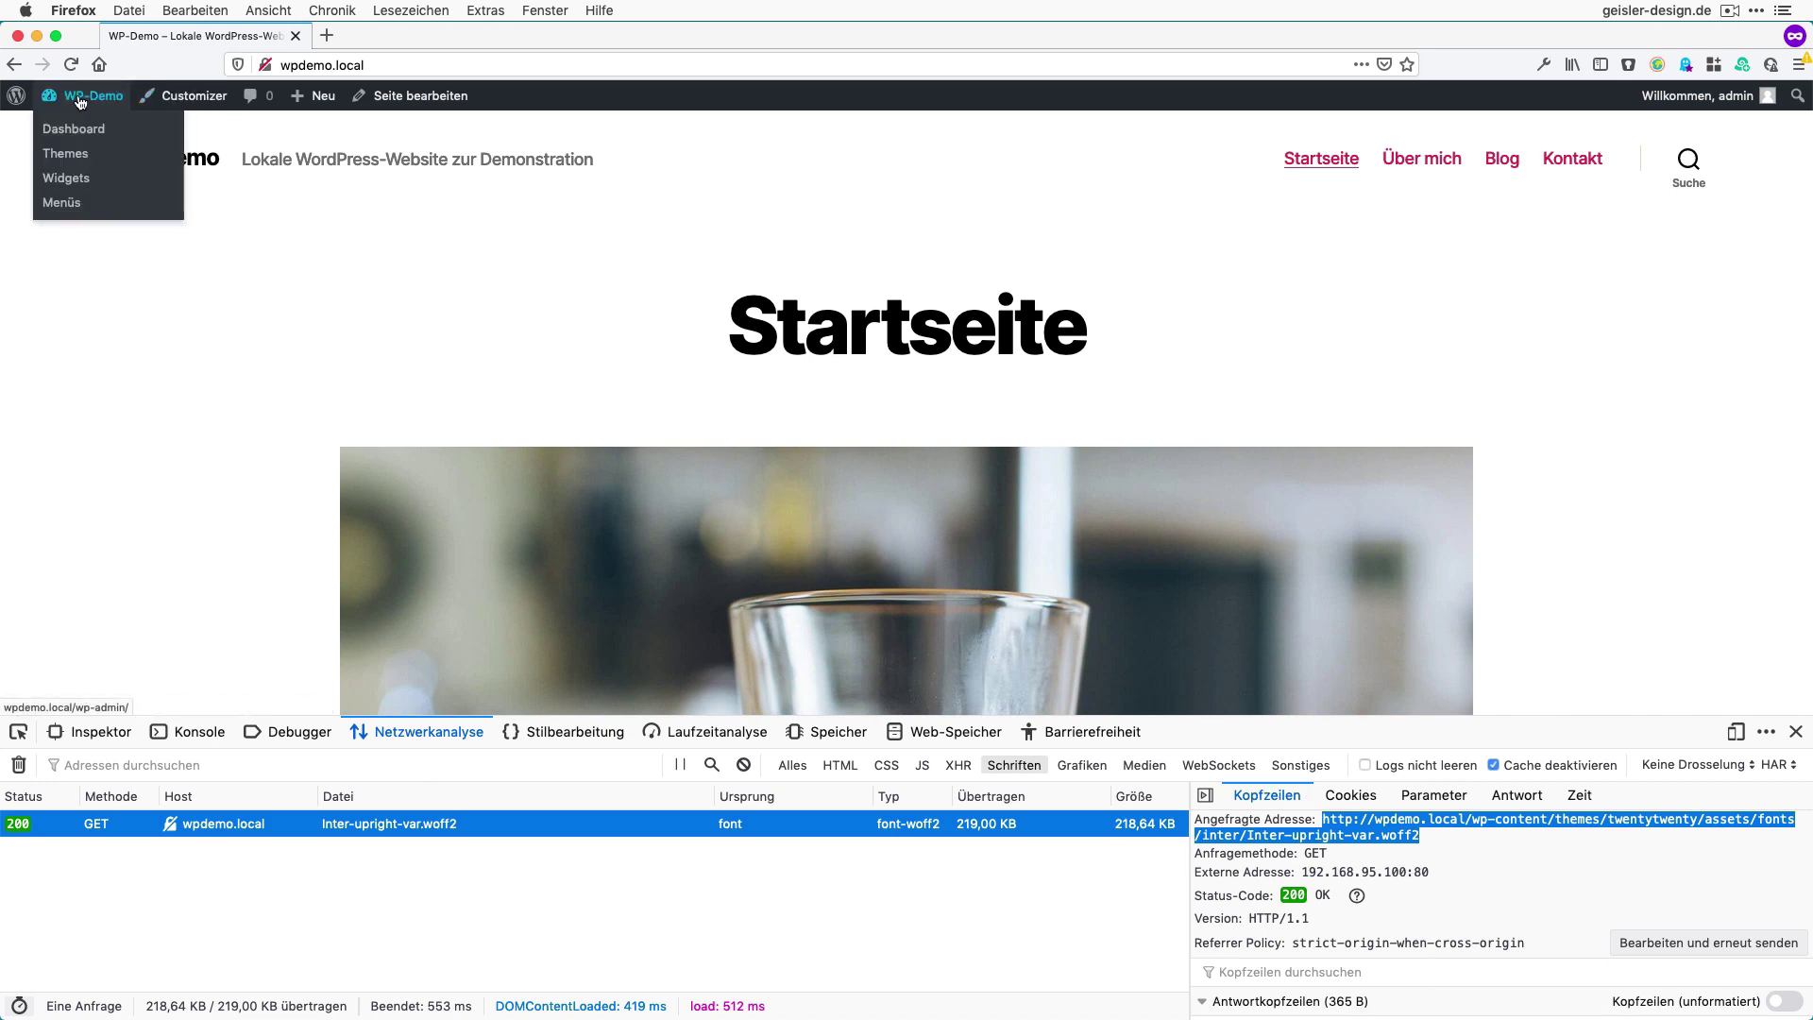
{"action": "left_click", "coordinate": [68, 156]}
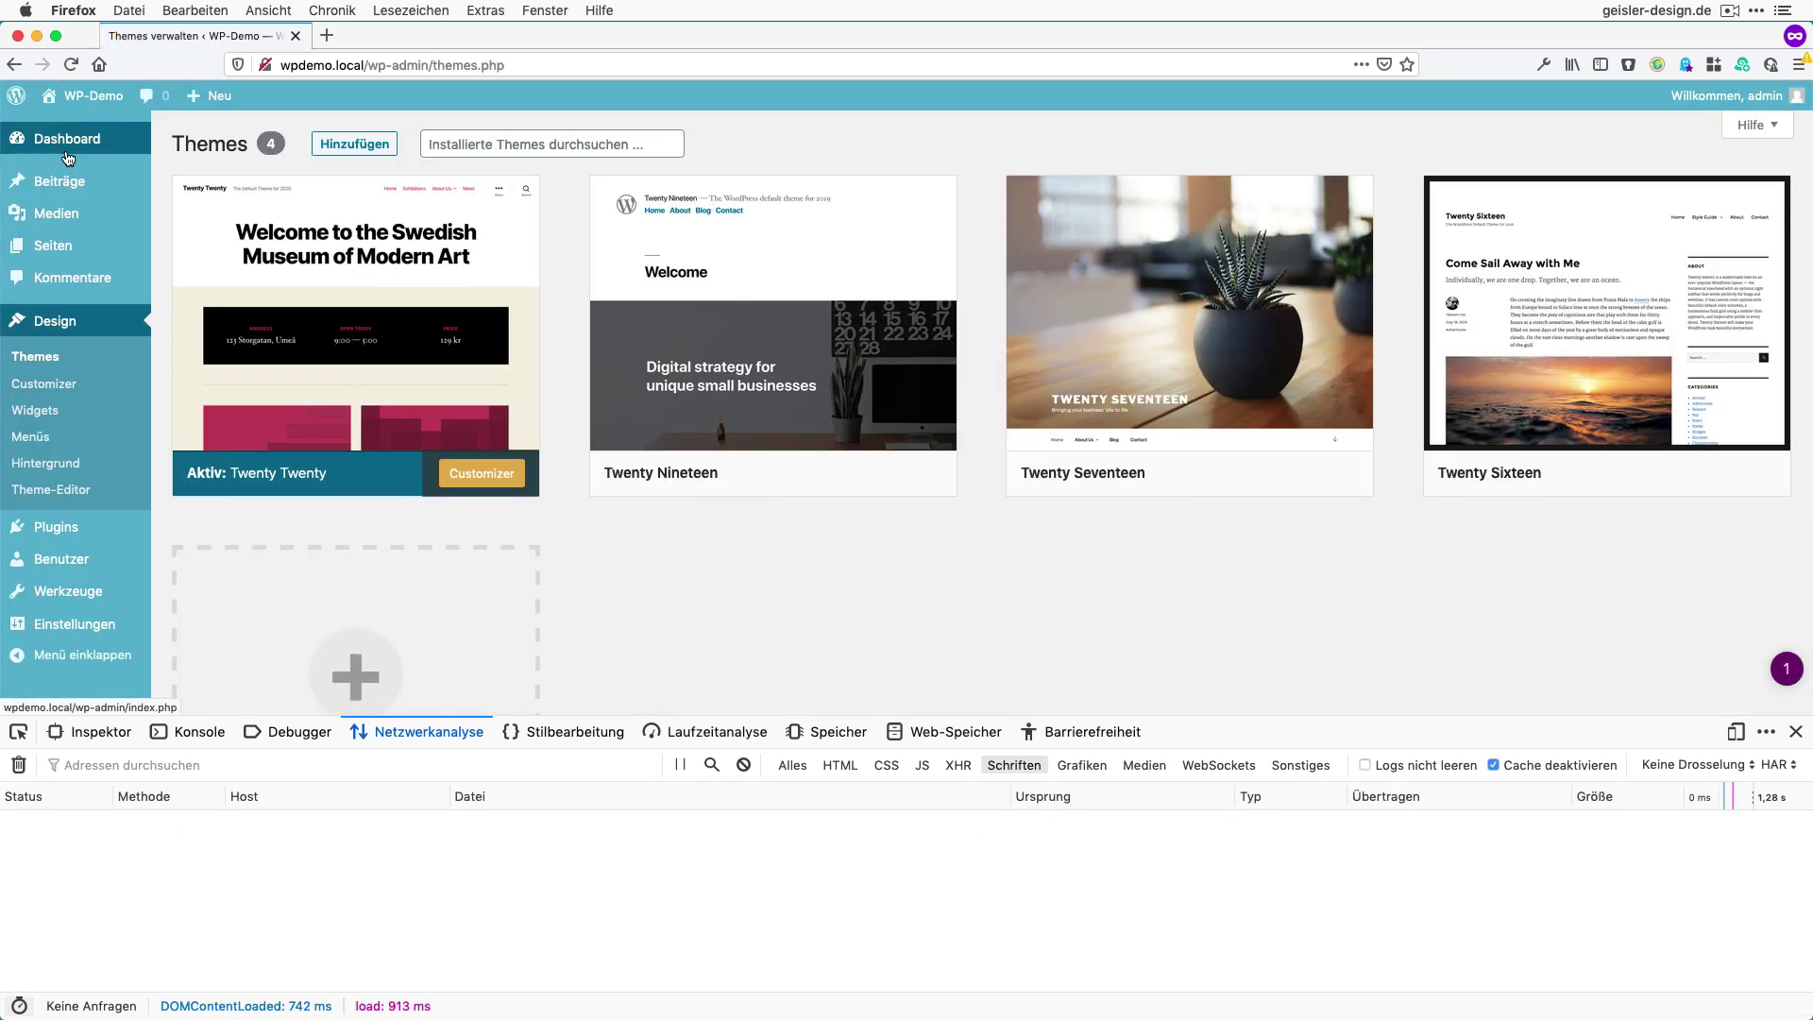
{"action": "mouse_move", "coordinate": [667, 477]}
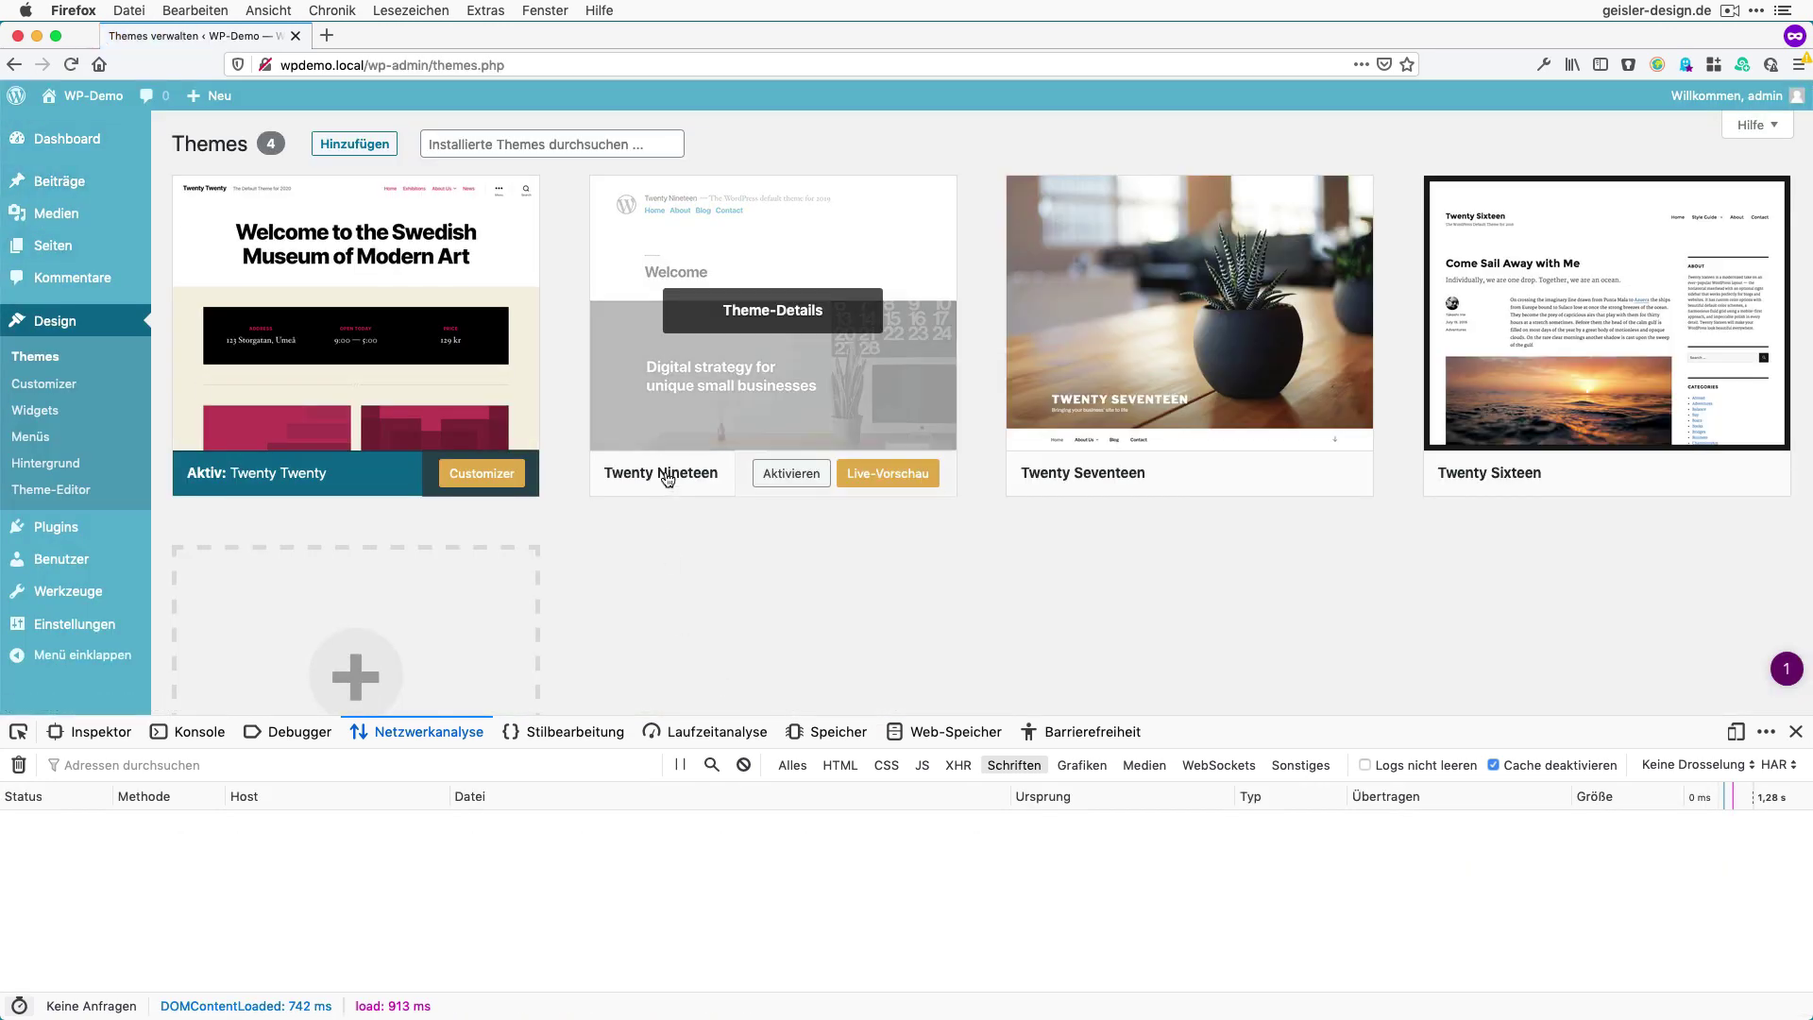
{"action": "left_click", "coordinate": [789, 475]}
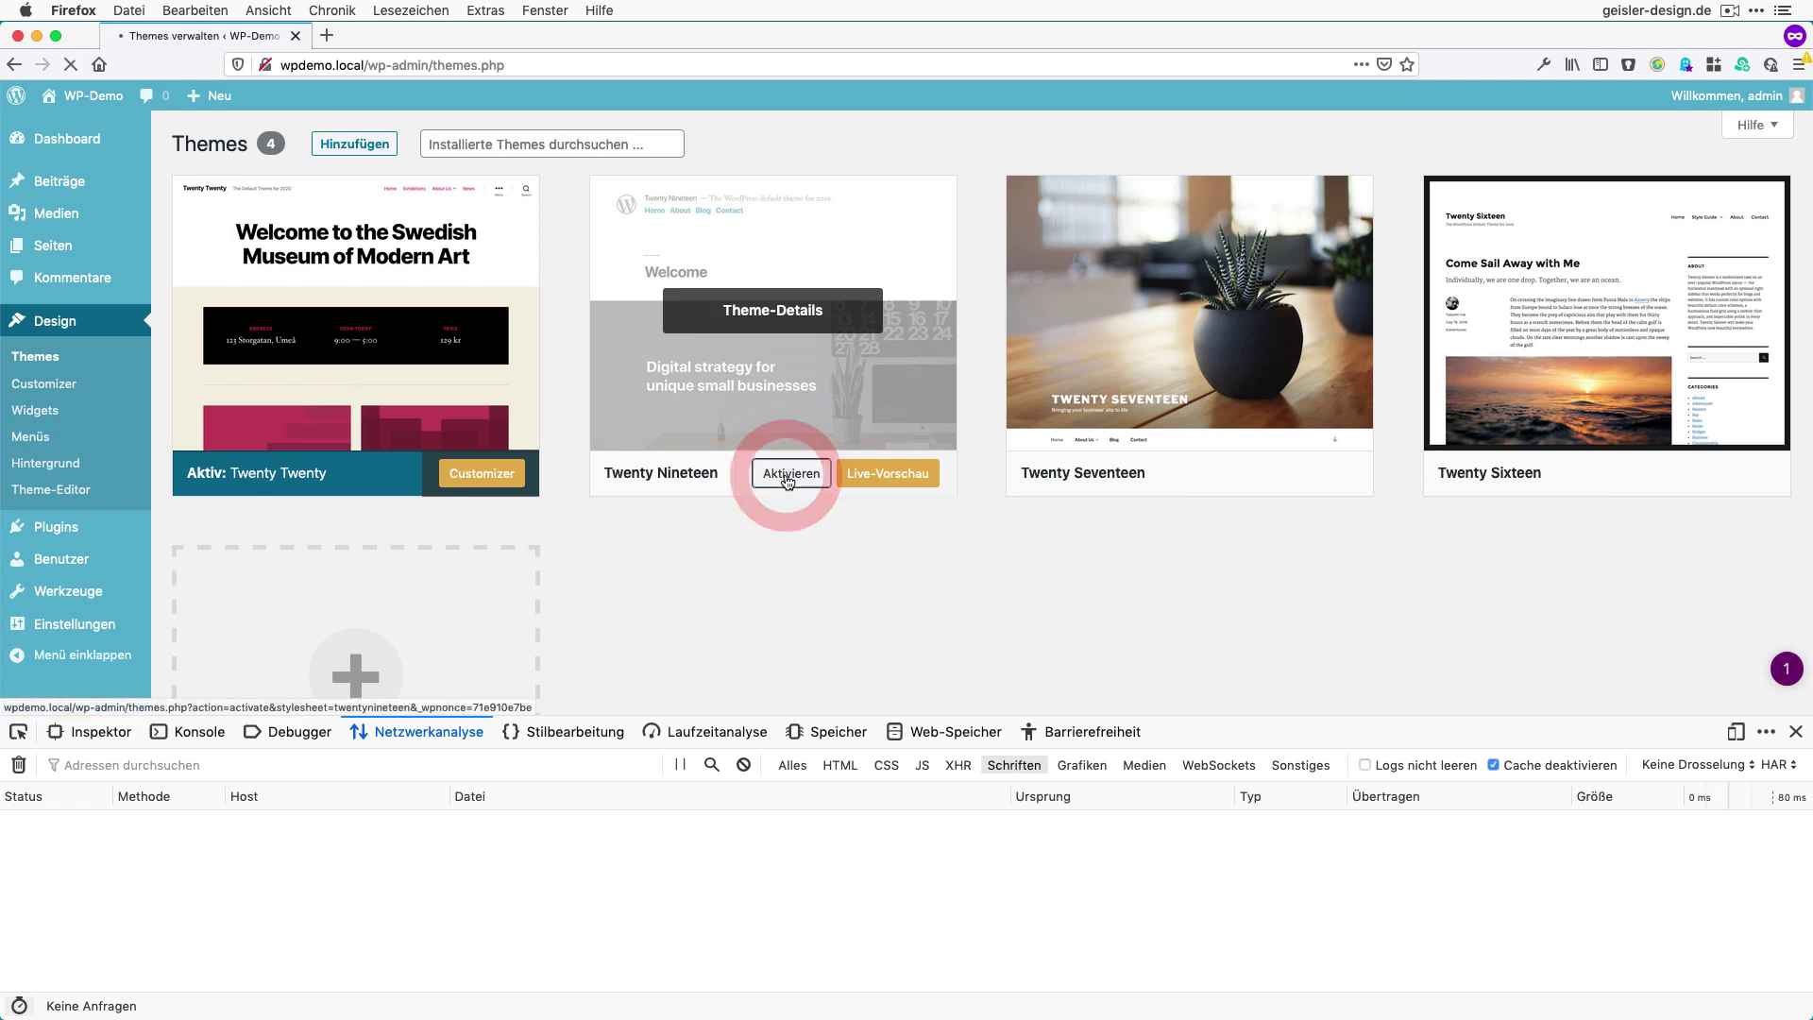